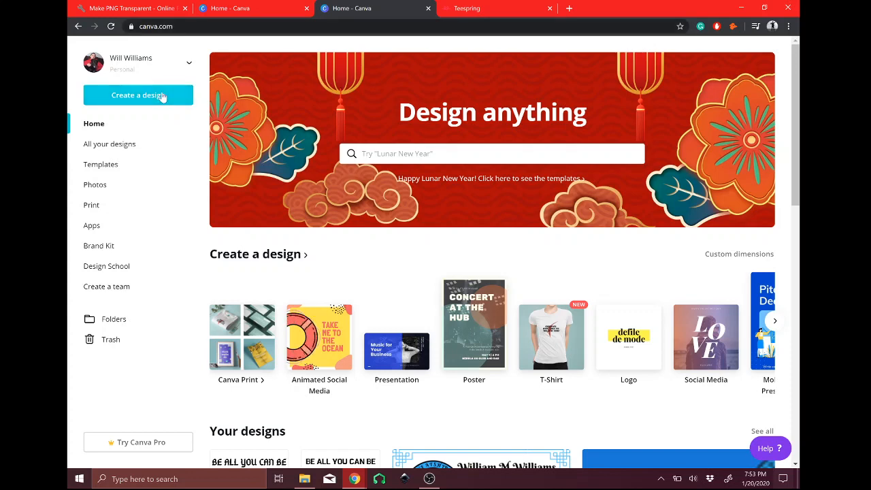
- Create a new blank T-Shirt design in Canva
{"action": "left_click", "coordinate": [462, 8]}
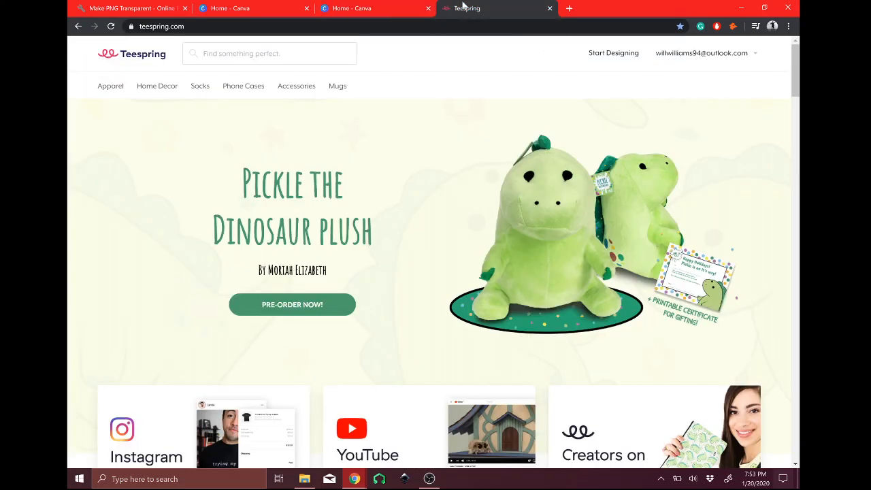
{"action": "left_click", "coordinate": [392, 6]}
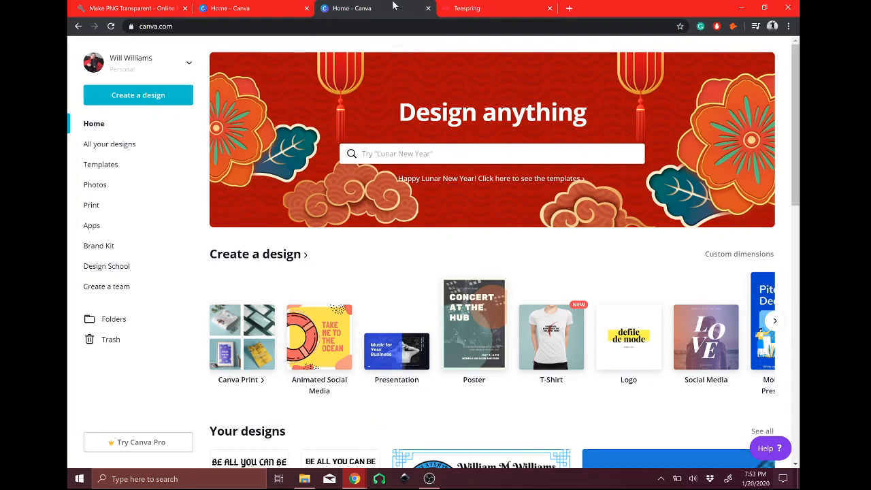
{"action": "left_click", "coordinate": [127, 98]}
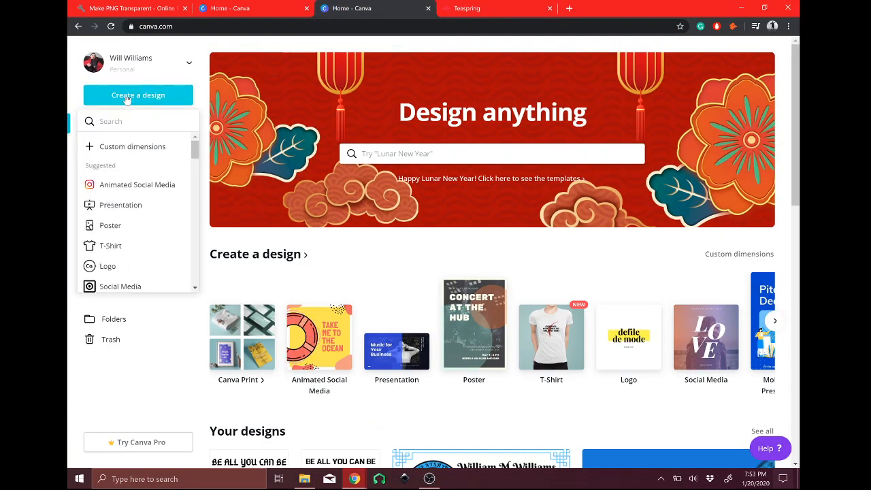
{"action": "left_click", "coordinate": [126, 248]}
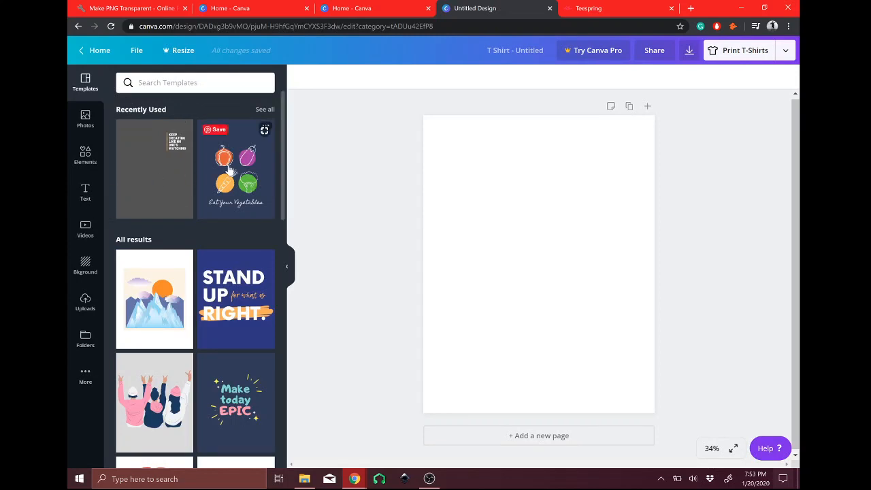
- Add a heading to the blank page with the text "BE ALL YOU CAN BE"
{"action": "left_click", "coordinate": [83, 197]}
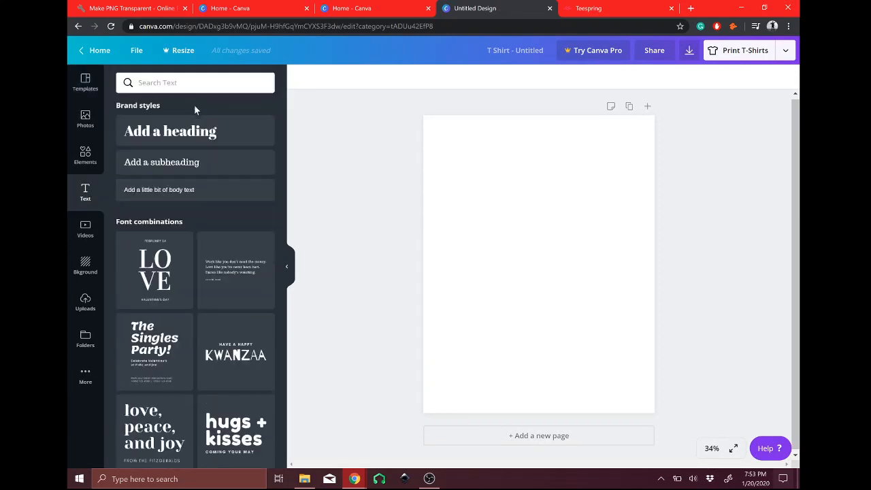
{"action": "left_click", "coordinate": [201, 137]}
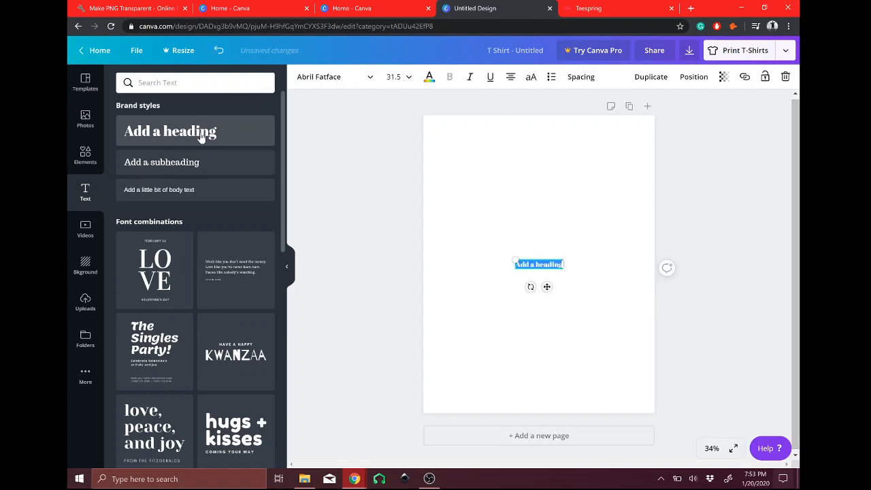
{"action": "type", "text": "BE"}
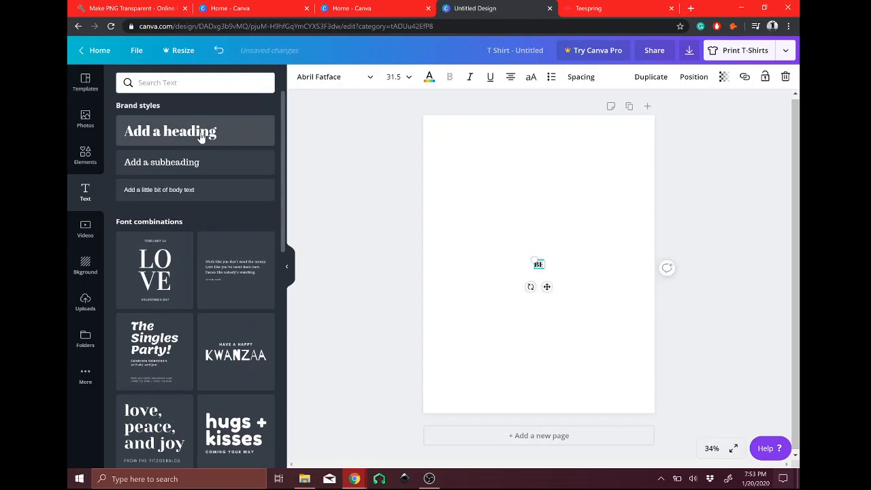
{"action": "type", "text": " ALL YOU CAN BE"}
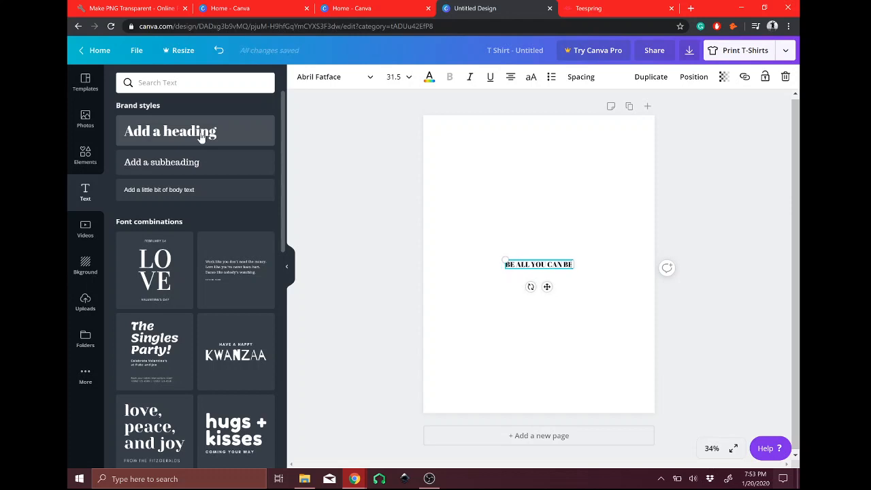
- Change the heading's font to Beach Resort
{"action": "left_click", "coordinate": [371, 78]}
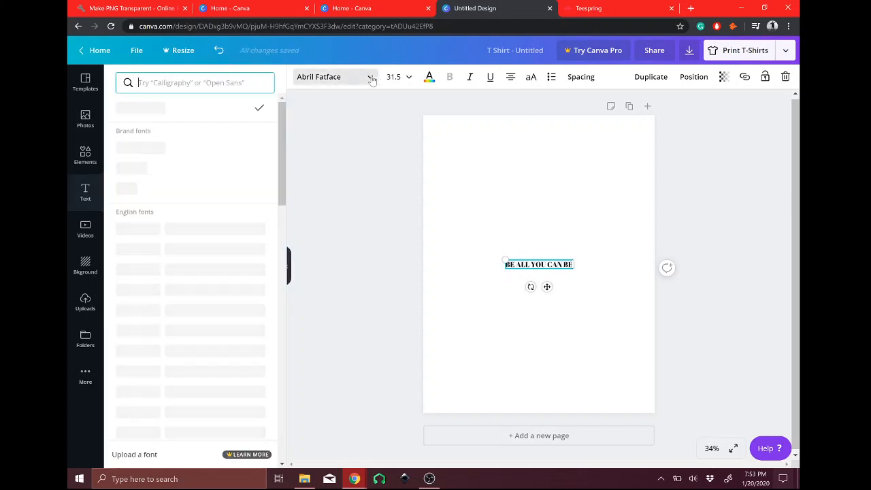
{"action": "left_click_drag", "start_coordinate": [280, 122], "coordinate": [282, 426]}
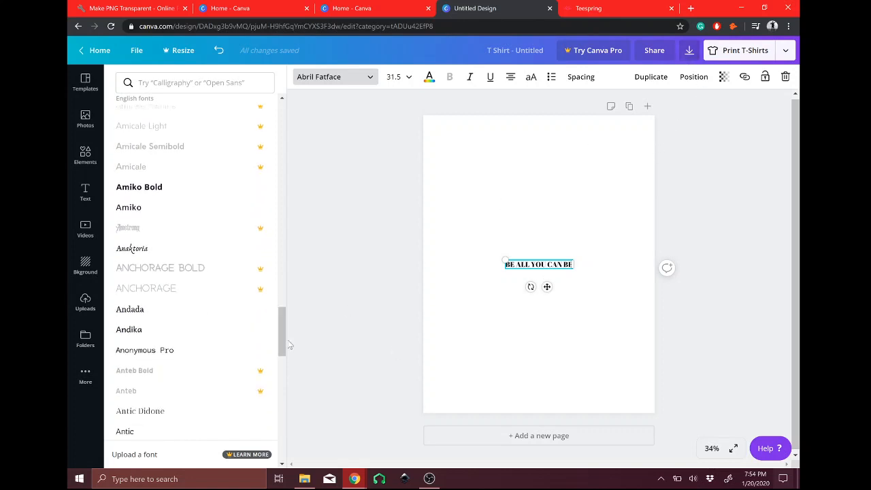
{"action": "scroll", "coordinate": [284, 340], "scroll_direction": "down", "scroll_amount": 5}
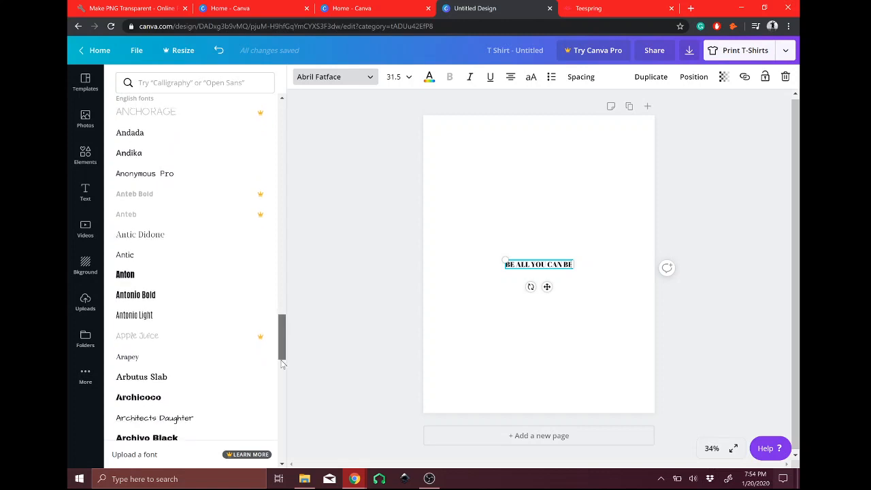
{"action": "scroll", "coordinate": [283, 370], "scroll_direction": "down", "scroll_amount": 4}
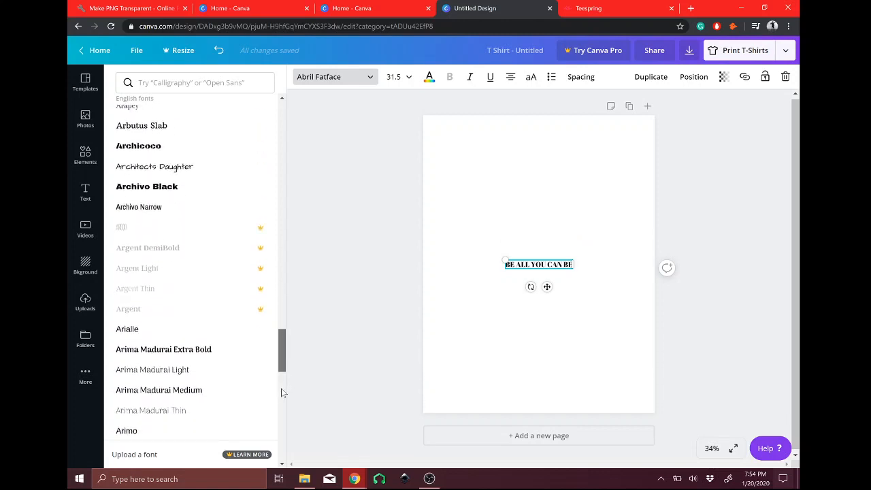
{"action": "scroll", "coordinate": [281, 396], "scroll_direction": "down", "scroll_amount": 5}
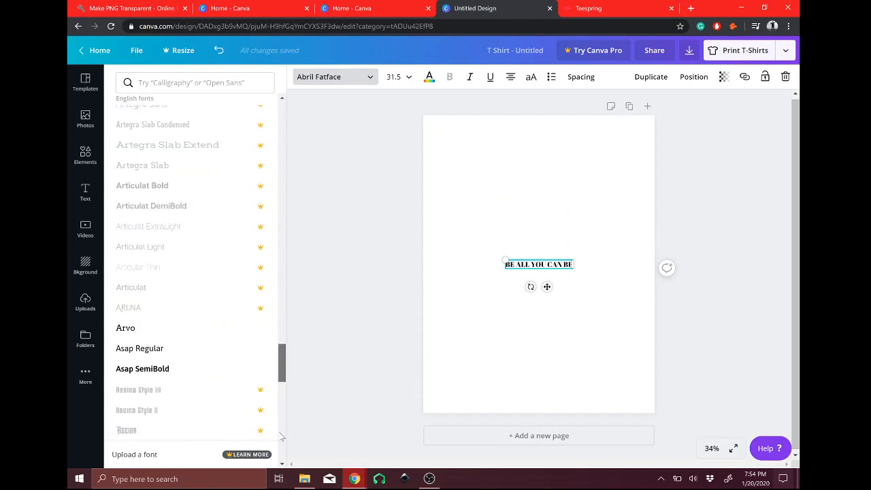
{"action": "scroll", "coordinate": [283, 436], "scroll_direction": "down", "scroll_amount": 4}
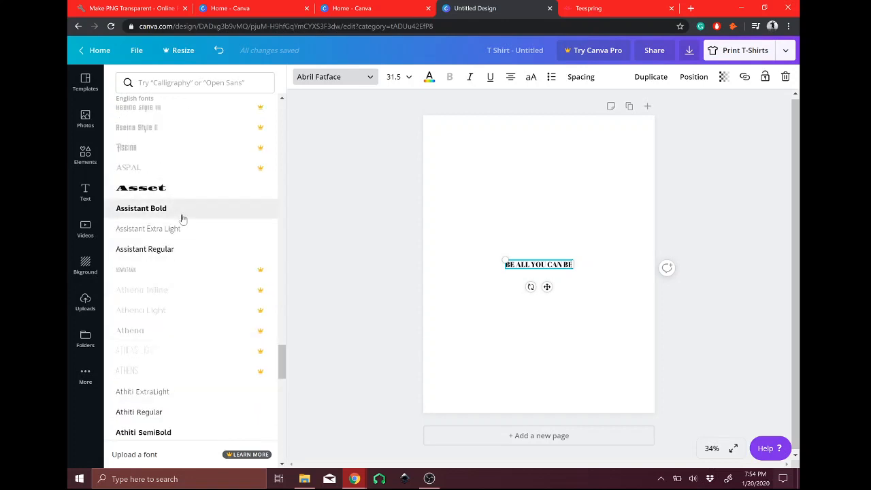
{"action": "left_click", "coordinate": [277, 369]}
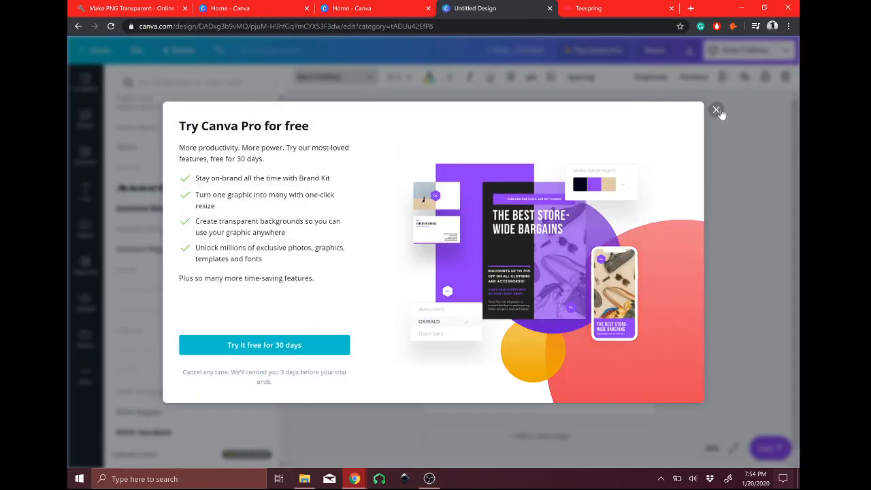
{"action": "left_click", "coordinate": [716, 110]}
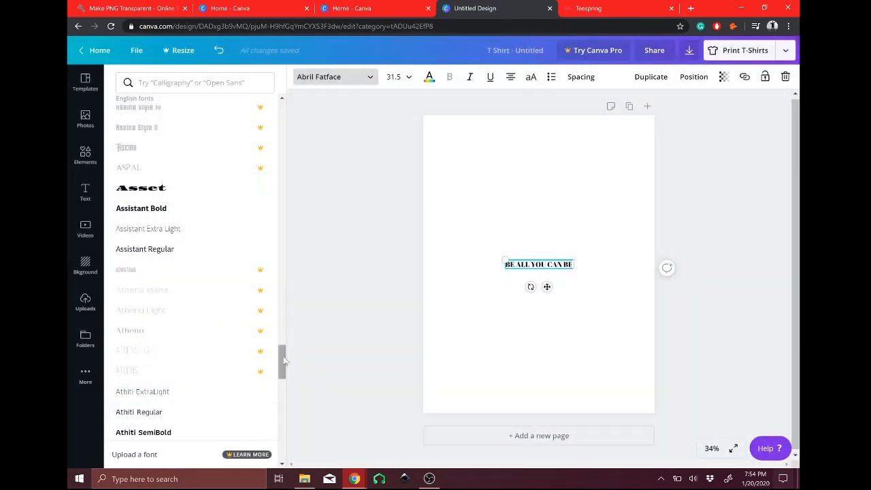
{"action": "left_click_drag", "start_coordinate": [284, 361], "coordinate": [284, 406]}
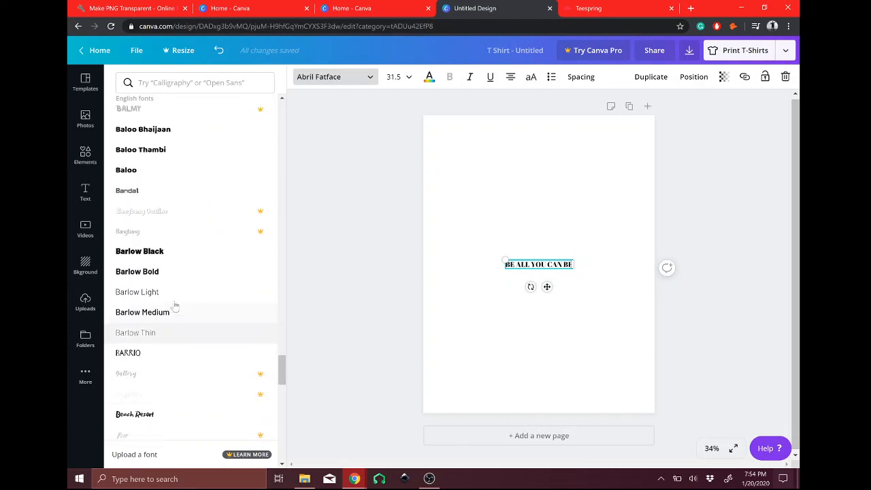
{"action": "left_click", "coordinate": [166, 410]}
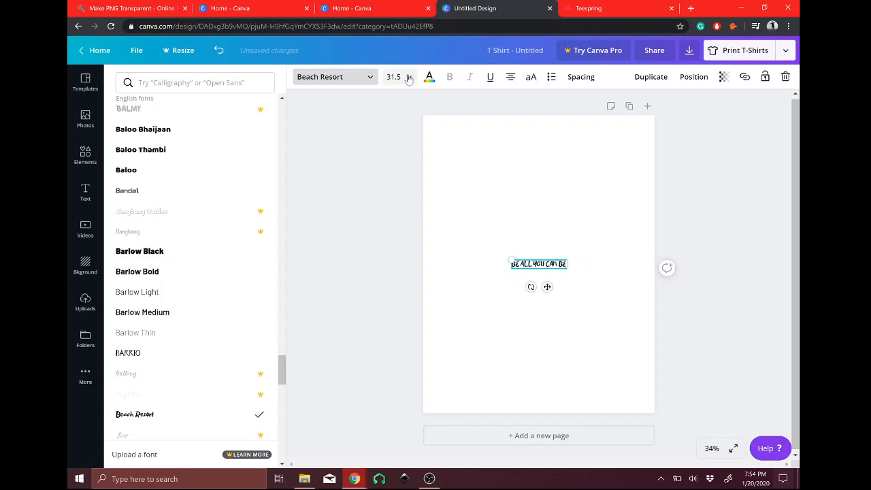
- Set the heading's font size to 120
{"action": "left_click_drag", "start_coordinate": [397, 77], "coordinate": [385, 77]}
{"action": "type", "text": "120"}
{"action": "key", "text": "Return"}
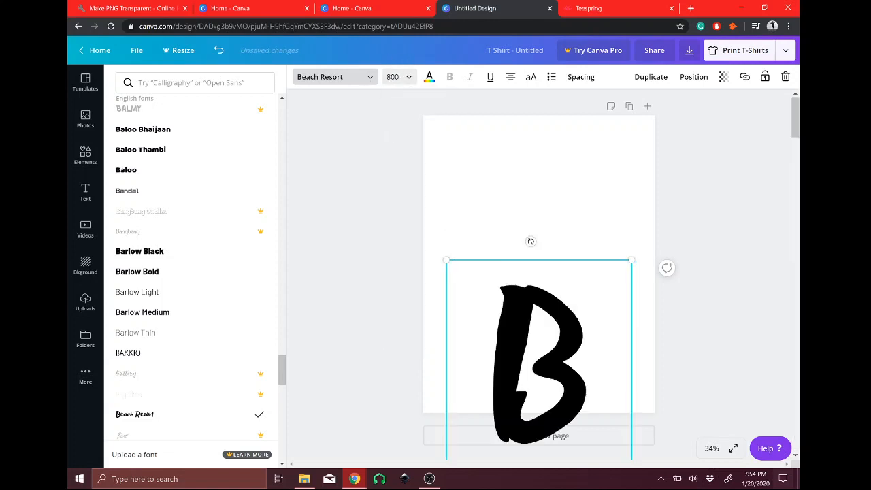
{"action": "left_click", "coordinate": [402, 77]}
{"action": "type", "text": "120"}
{"action": "key", "text": "Return"}
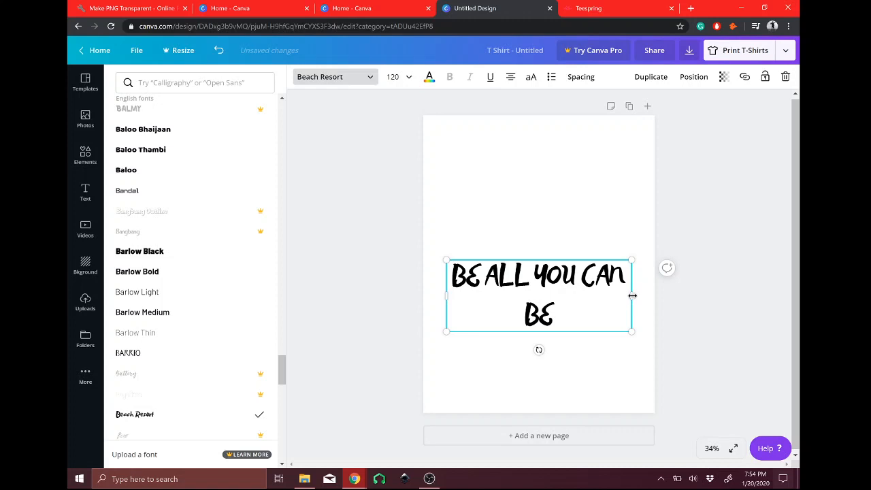
- Widen the heading's text box so the phrase fits on one line, and centre it near the top of the page
{"action": "left_click_drag", "start_coordinate": [632, 295], "coordinate": [667, 294]}
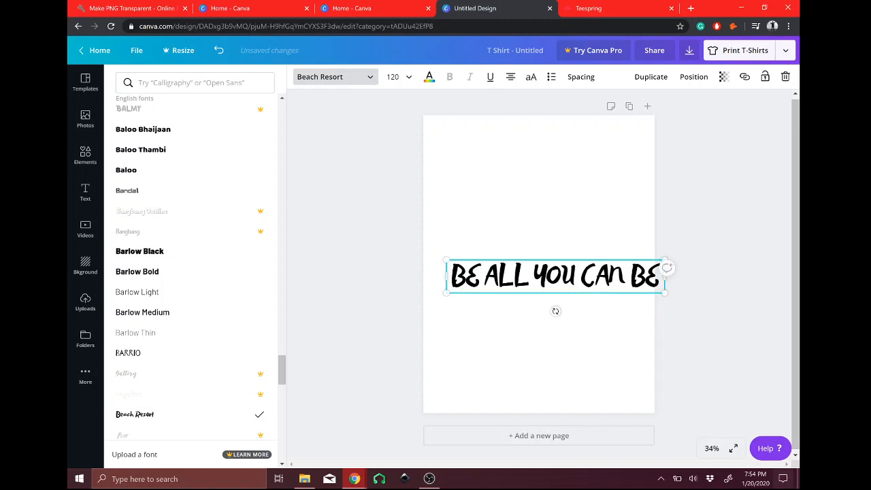
{"action": "left_click", "coordinate": [558, 238]}
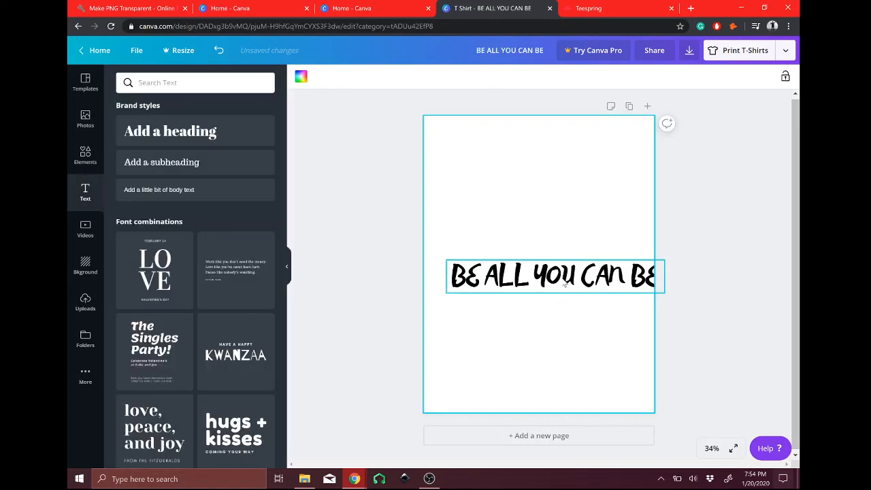
{"action": "left_click", "coordinate": [562, 277]}
{"action": "left_click_drag", "start_coordinate": [562, 277], "coordinate": [544, 156]}
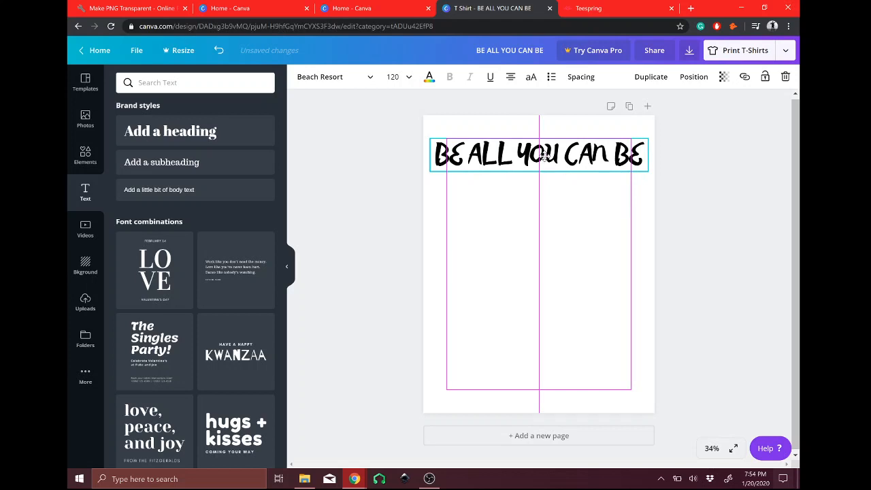
{"action": "left_click_drag", "start_coordinate": [544, 156], "coordinate": [544, 156]}
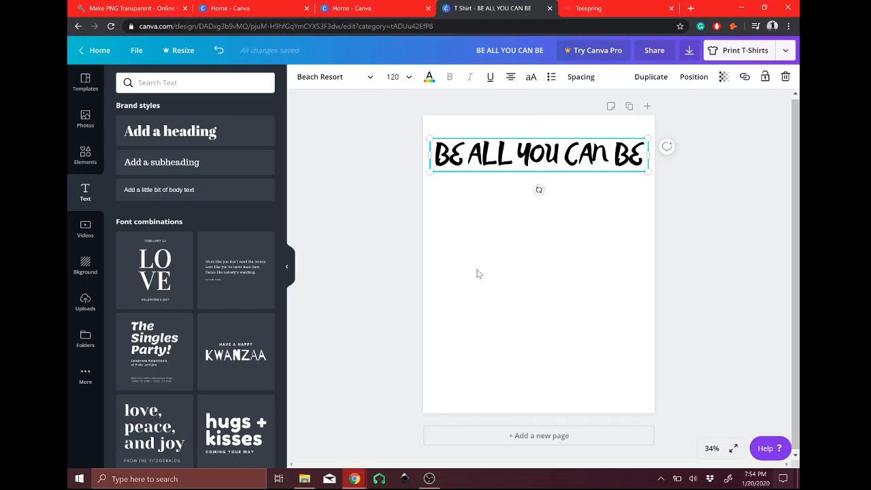
{"action": "left_click", "coordinate": [626, 211]}
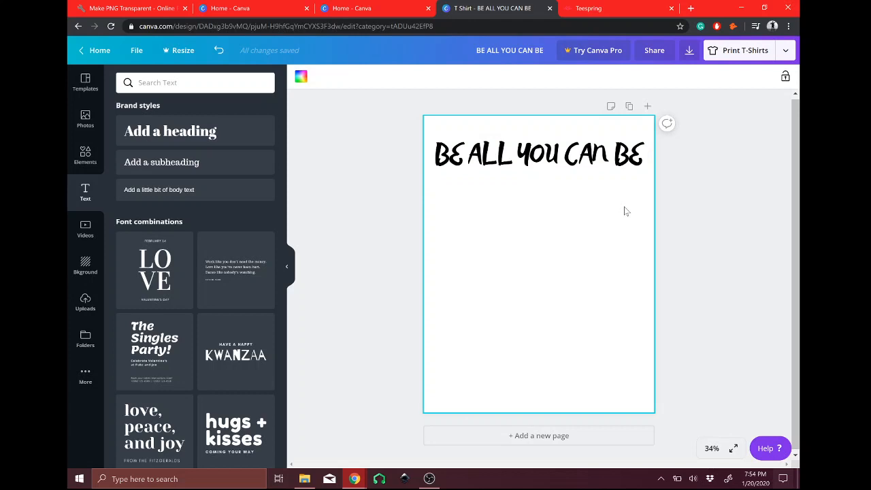
- Try to enable a transparent background for the PNG download
{"action": "left_click", "coordinate": [689, 51]}
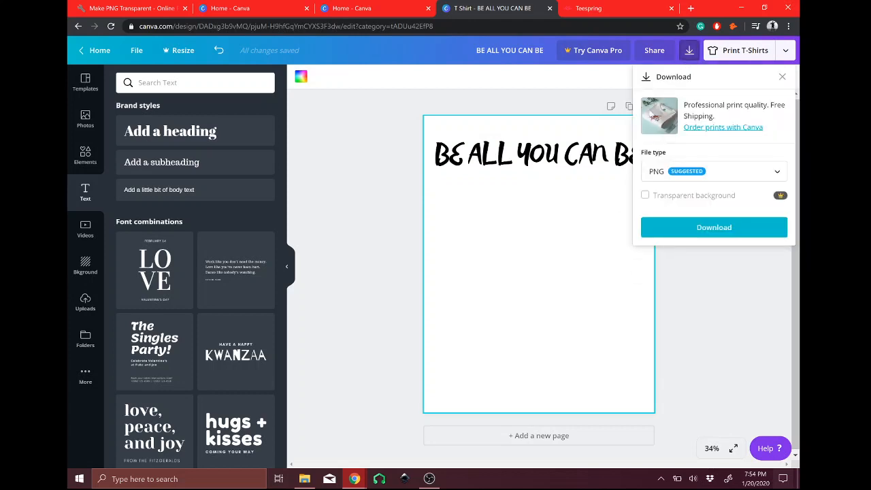
{"action": "left_click", "coordinate": [645, 196]}
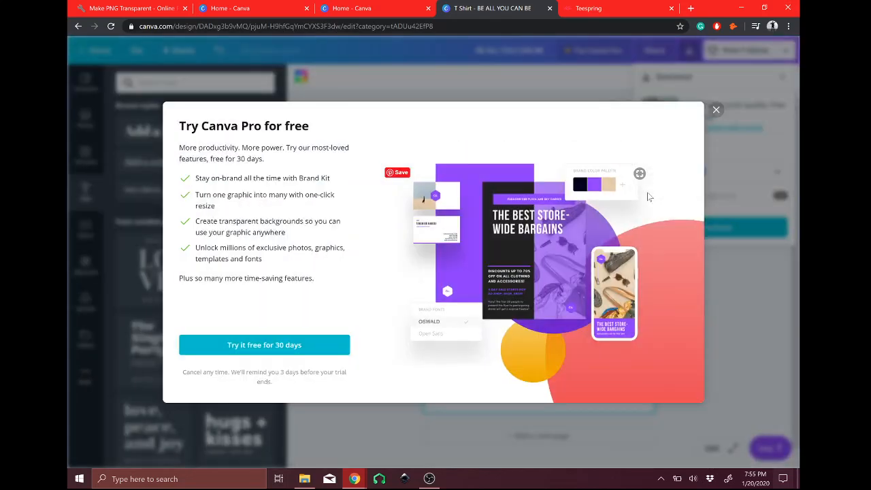
{"action": "left_click", "coordinate": [715, 110]}
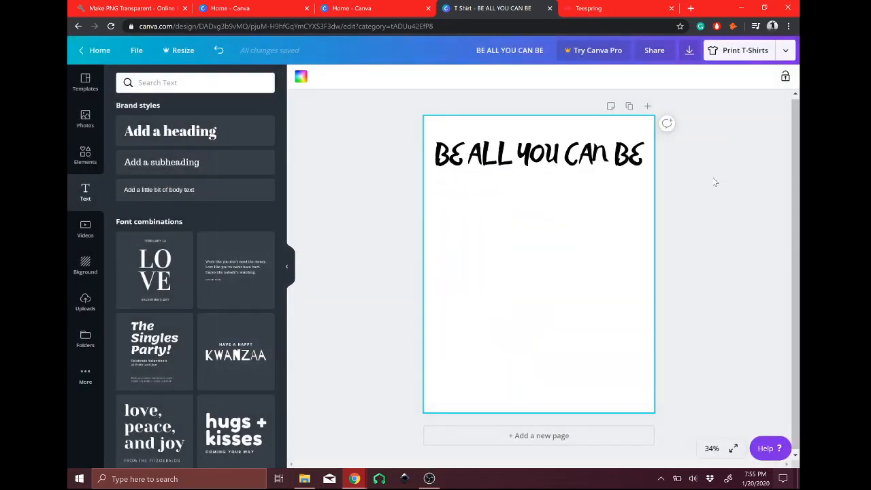
- Download the T-shirt design as a PNG and dismiss the print offer
{"action": "left_click", "coordinate": [688, 52]}
{"action": "left_click", "coordinate": [671, 234]}
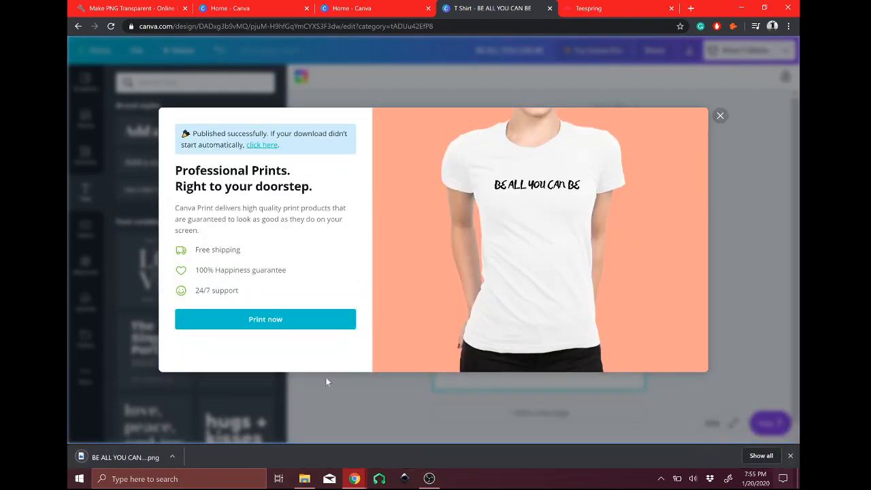
{"action": "left_click", "coordinate": [721, 116]}
- Switch to Teespring and start designing a Classic Tee from the Unisex/Men's T-Shirt products, with the intent to sell it
{"action": "left_click", "coordinate": [608, 5]}
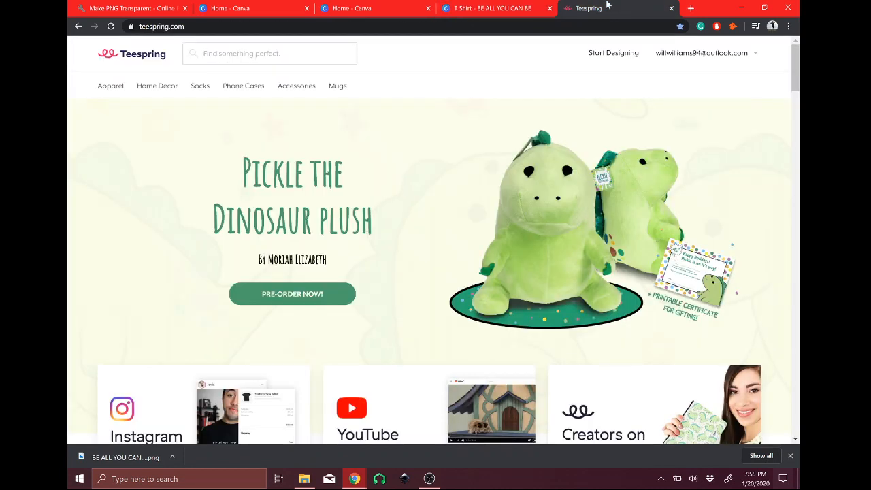
{"action": "left_click", "coordinate": [609, 52]}
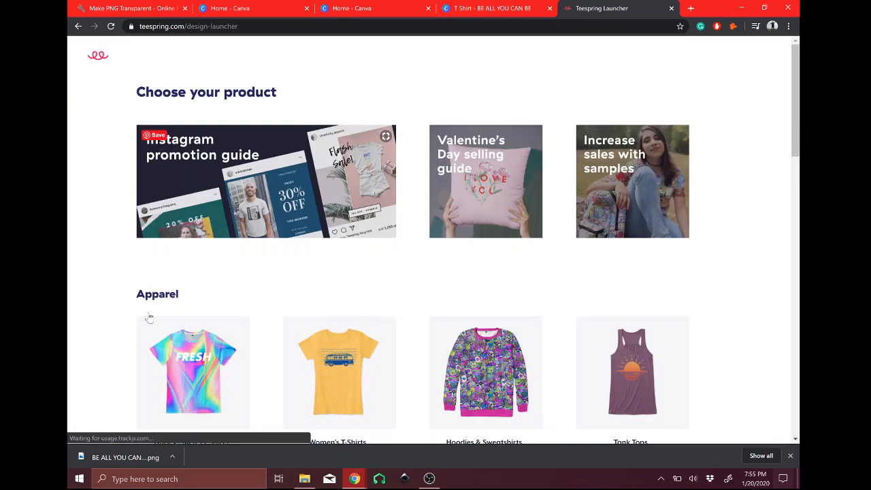
{"action": "left_click", "coordinate": [205, 422]}
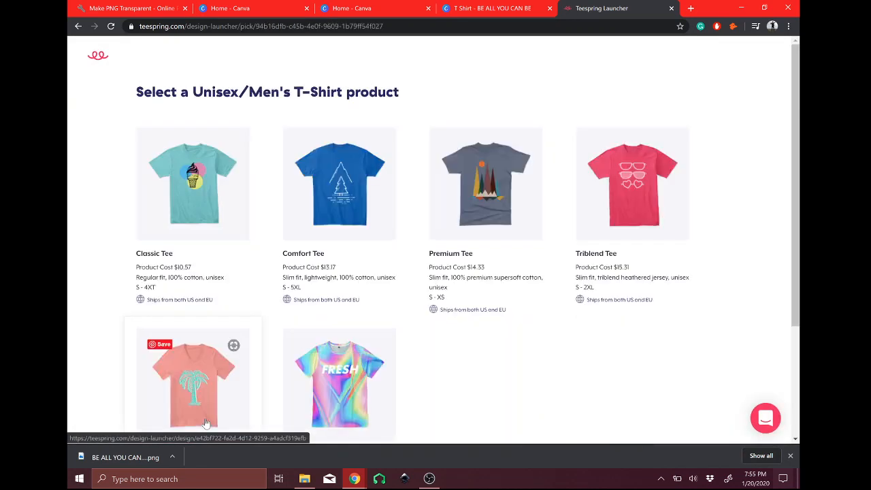
{"action": "mouse_move", "coordinate": [184, 243]}
{"action": "left_click", "coordinate": [198, 260]}
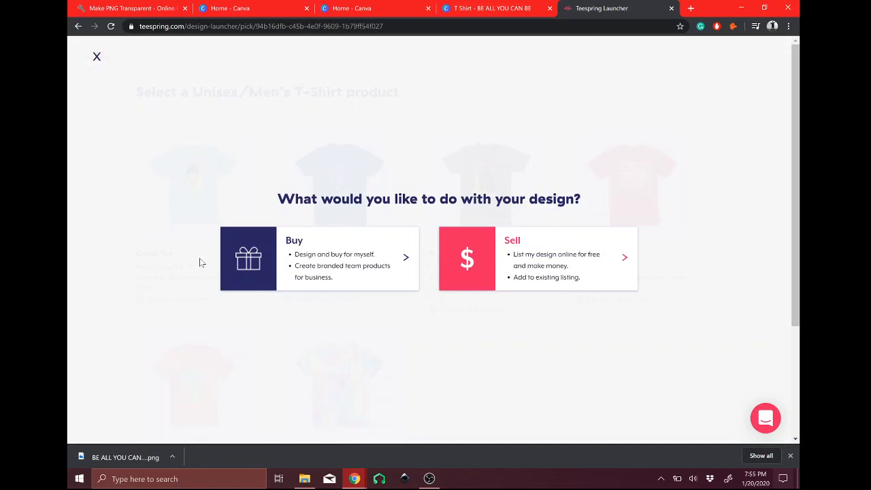
{"action": "left_click", "coordinate": [516, 255]}
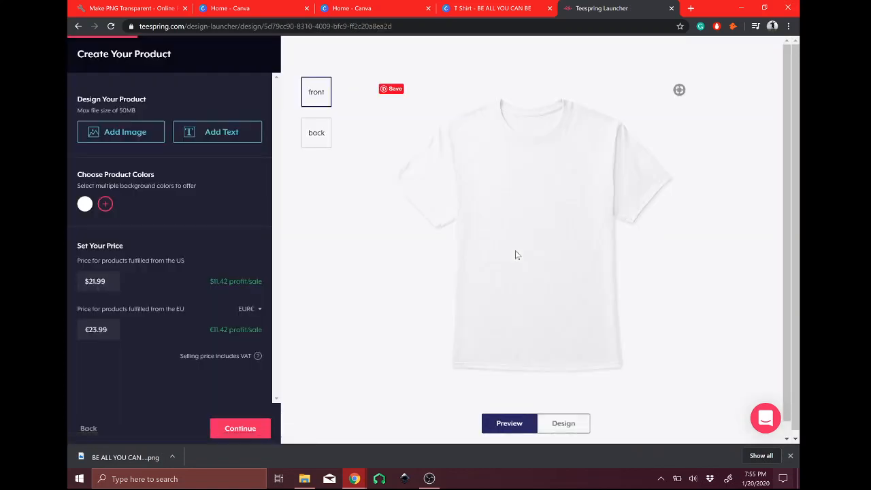
- Add black, navy, dark grey and red to the shirt's offered background colours
{"action": "left_click", "coordinate": [106, 205]}
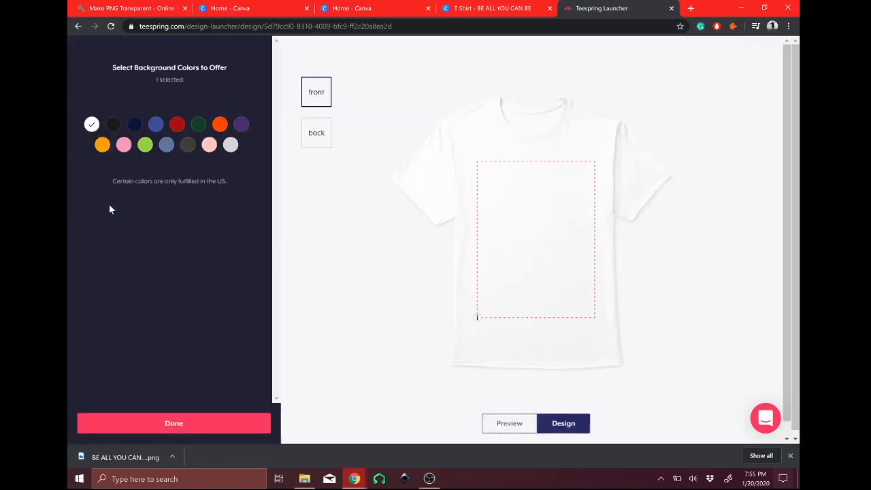
{"action": "left_click", "coordinate": [113, 129]}
{"action": "left_click", "coordinate": [133, 129]}
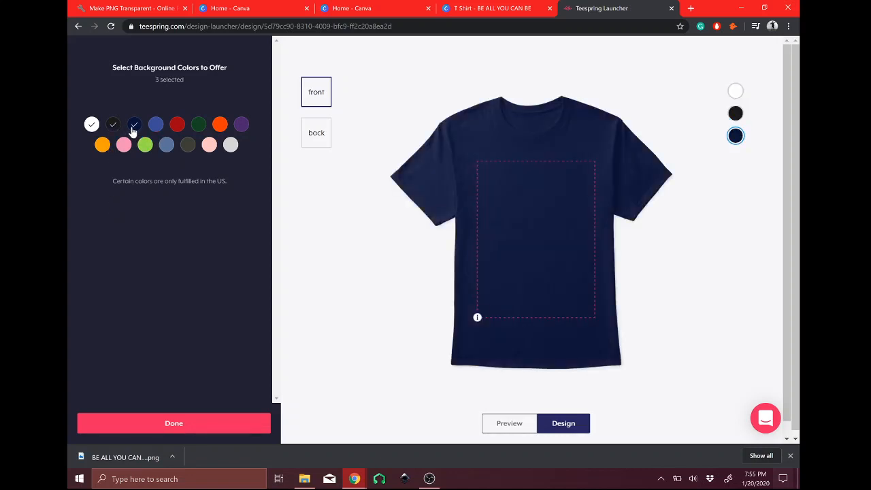
{"action": "left_click", "coordinate": [183, 146]}
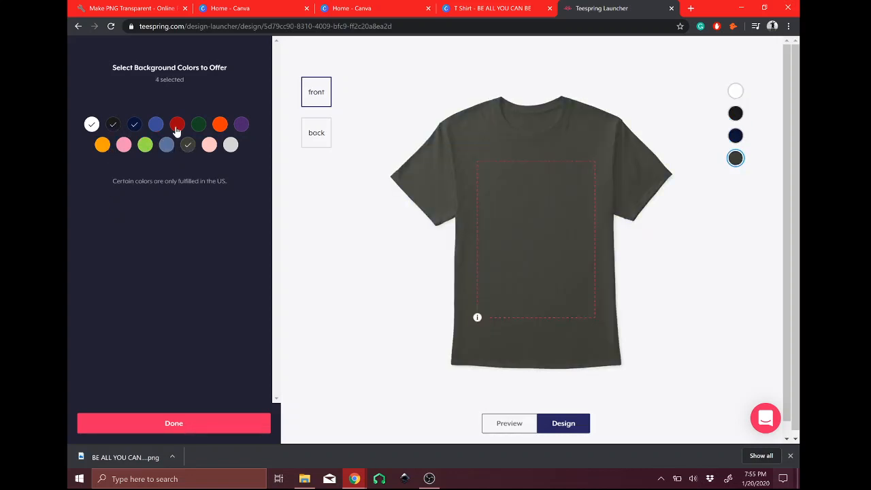
{"action": "left_click", "coordinate": [177, 126]}
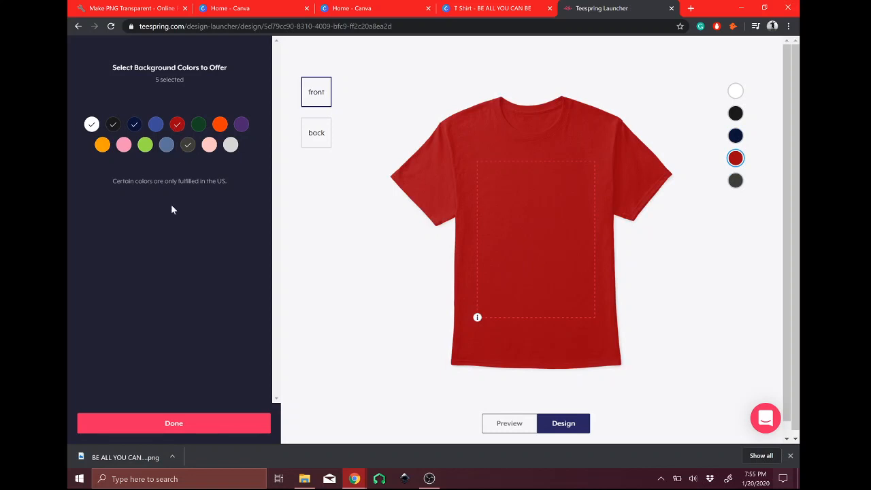
{"action": "left_click", "coordinate": [174, 423]}
- Add the image BE ALL YOU CAN BE (1) to the front of the shirt
{"action": "left_click", "coordinate": [139, 134]}
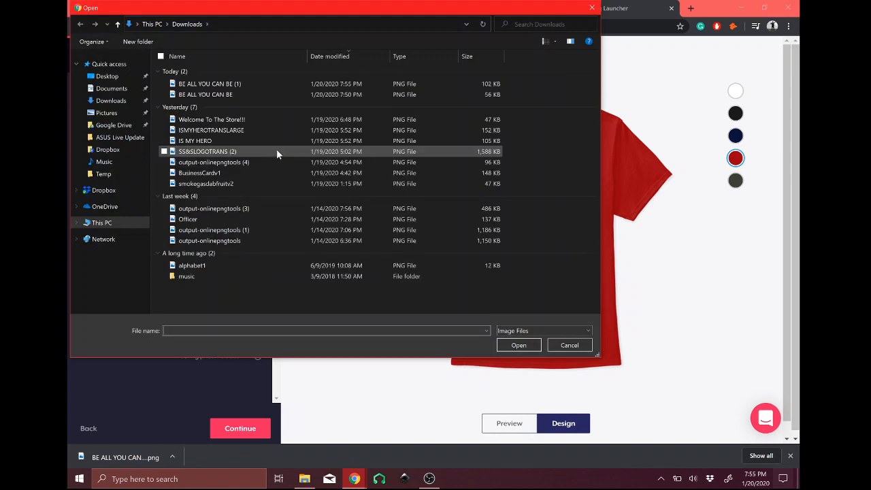
{"action": "left_click", "coordinate": [273, 83]}
{"action": "left_click", "coordinate": [273, 83]}
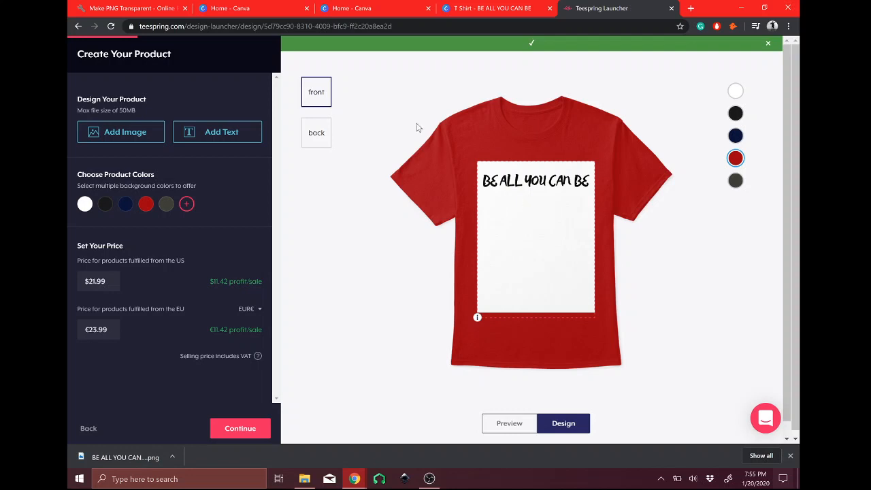
- Switch to the Online PNG Tools transparency page and load BE ALL YOU CAN BE (1) as the source image
{"action": "left_click", "coordinate": [154, 6]}
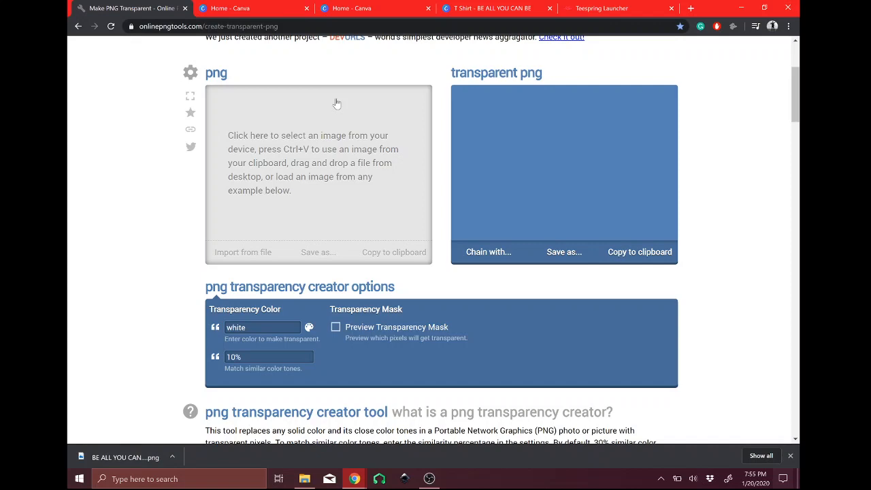
{"action": "left_click", "coordinate": [324, 183]}
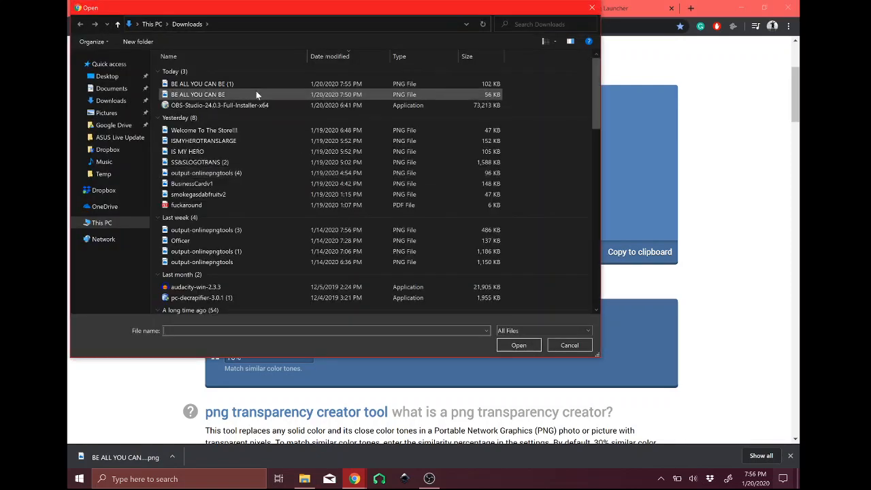
{"action": "left_click", "coordinate": [251, 83]}
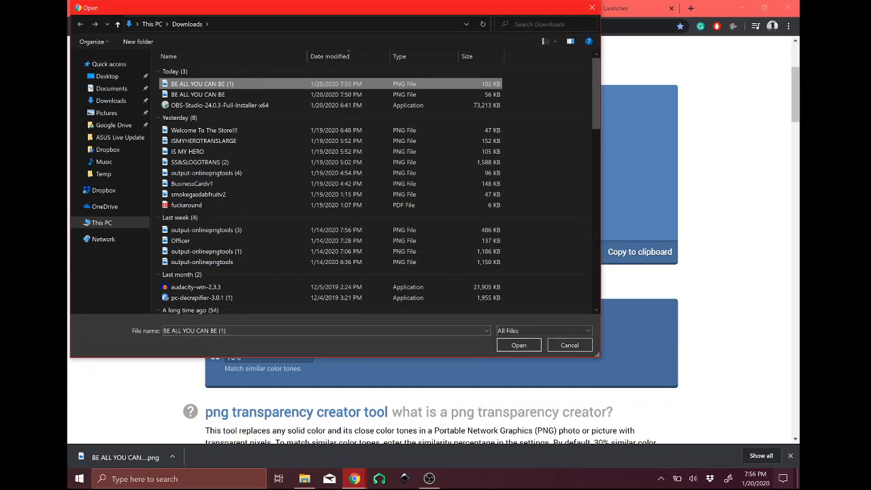
{"action": "left_click", "coordinate": [503, 345]}
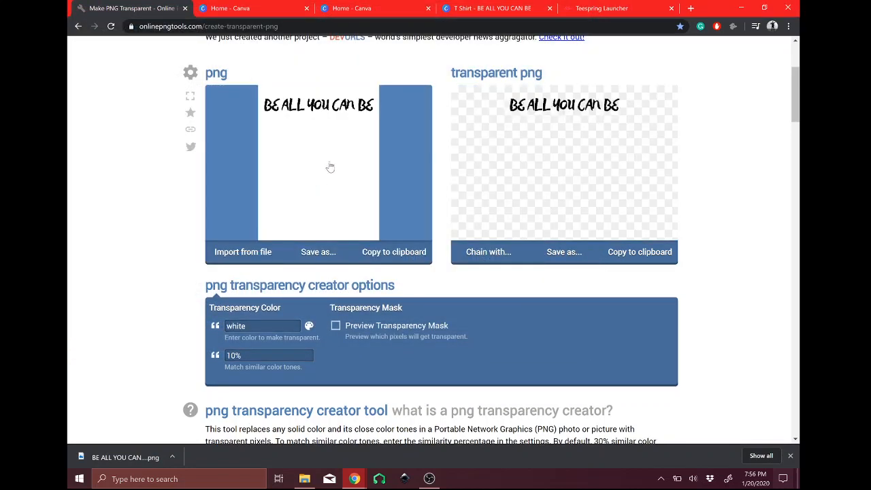
- Download the transparent version of the image, using white as the transparency colour
{"action": "left_click", "coordinate": [271, 325]}
{"action": "left_click", "coordinate": [559, 259]}
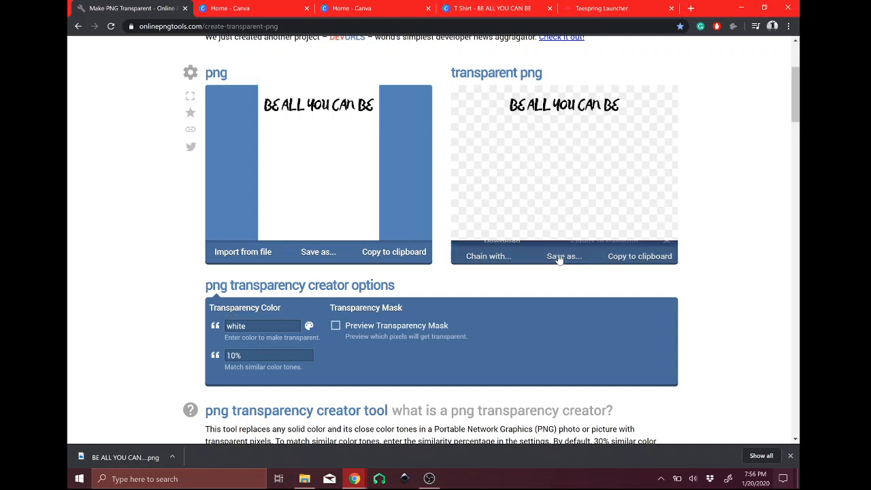
{"action": "left_click", "coordinate": [505, 252]}
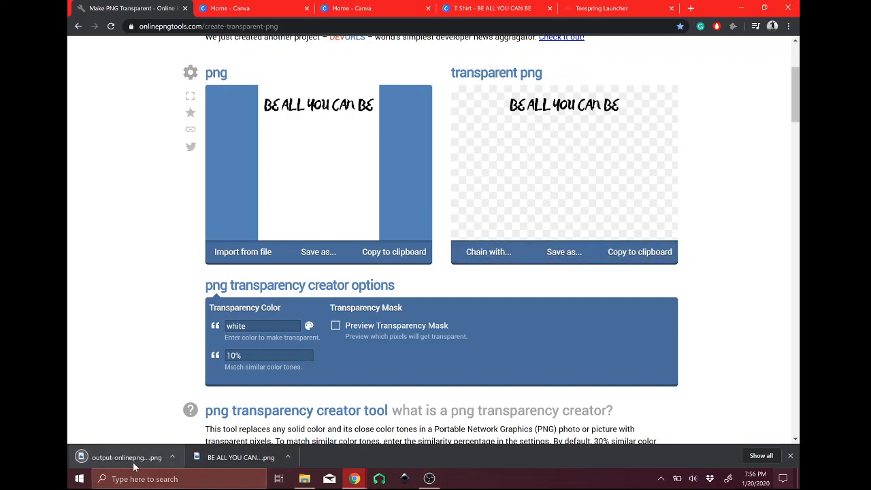
- Show the downloaded PNG in its folder, rename it beallyoucanbetransparent, and close the folder window
{"action": "right_click", "coordinate": [134, 465]}
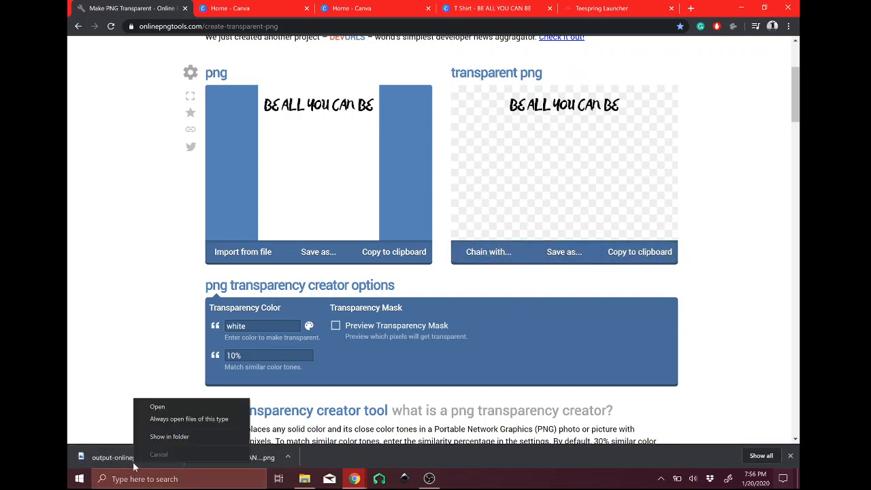
{"action": "left_click", "coordinate": [166, 437]}
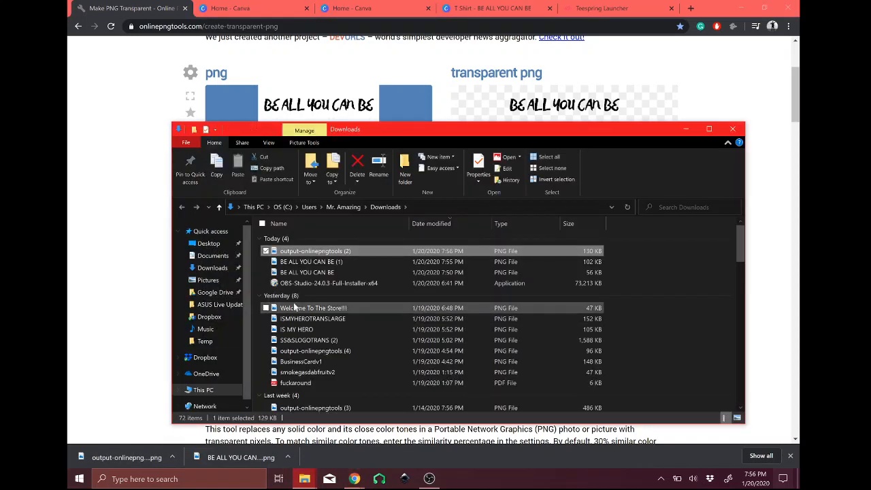
{"action": "right_click", "coordinate": [352, 250]}
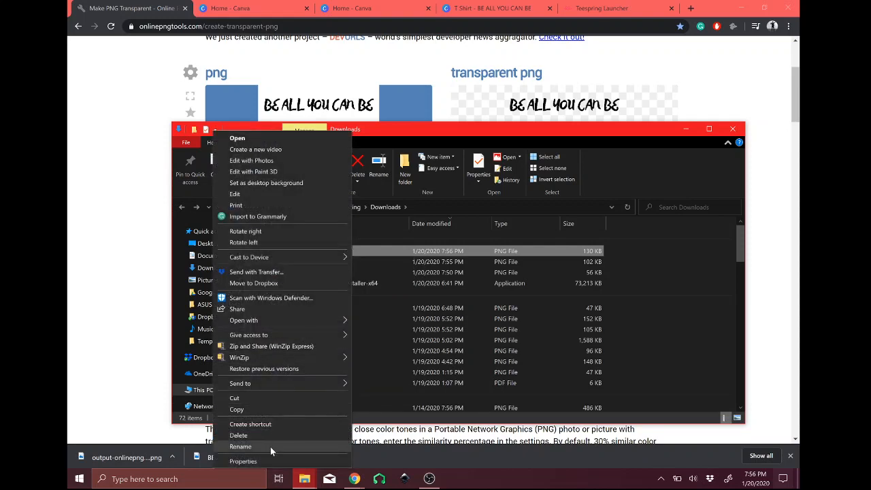
{"action": "left_click", "coordinate": [270, 446]}
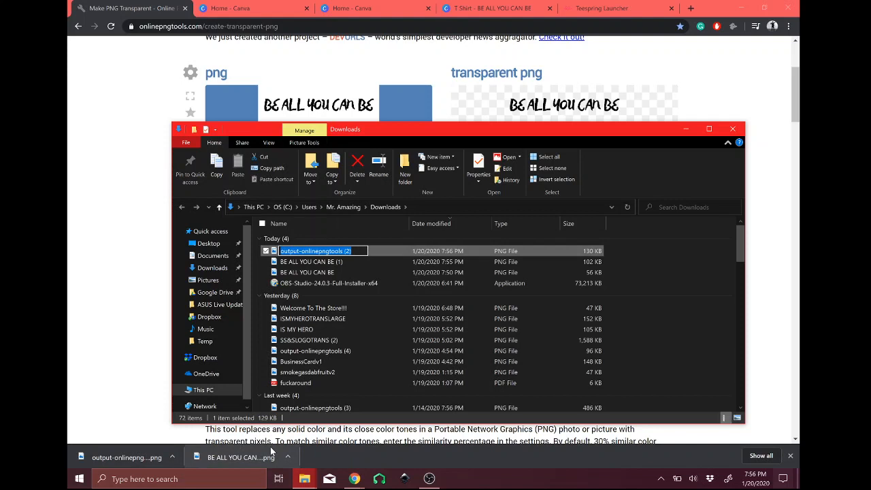
{"action": "type", "text": "beallyou"}
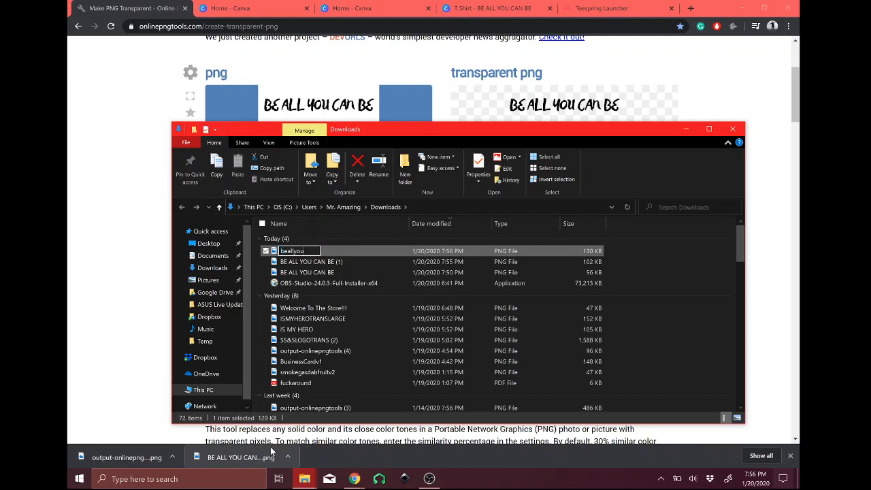
{"action": "type", "text": "canbetransparent"}
{"action": "key", "text": "Return"}
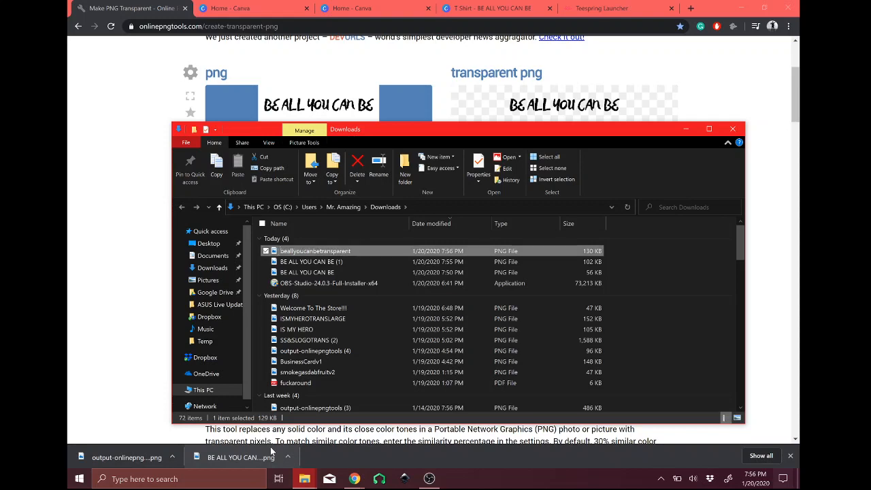
{"action": "left_click", "coordinate": [731, 130]}
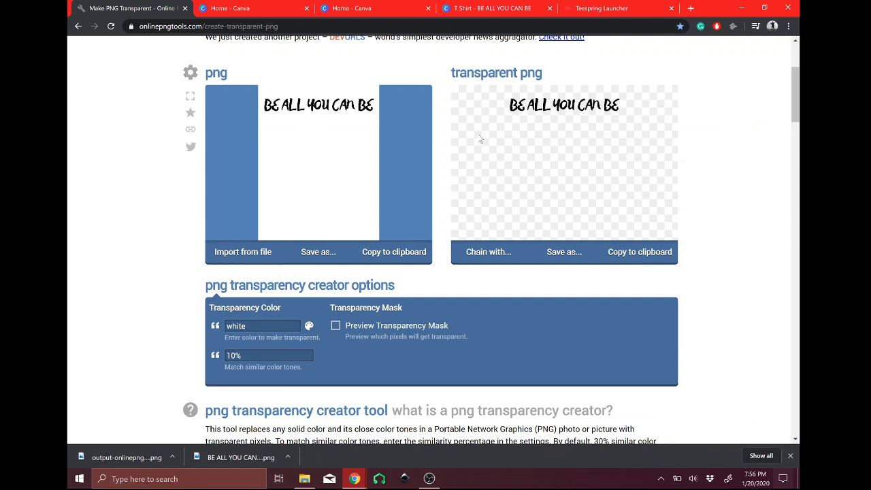
- Switch back to Teespring and replace the shirt's front image with beallyoucanbetransparent
{"action": "left_click", "coordinate": [596, 7]}
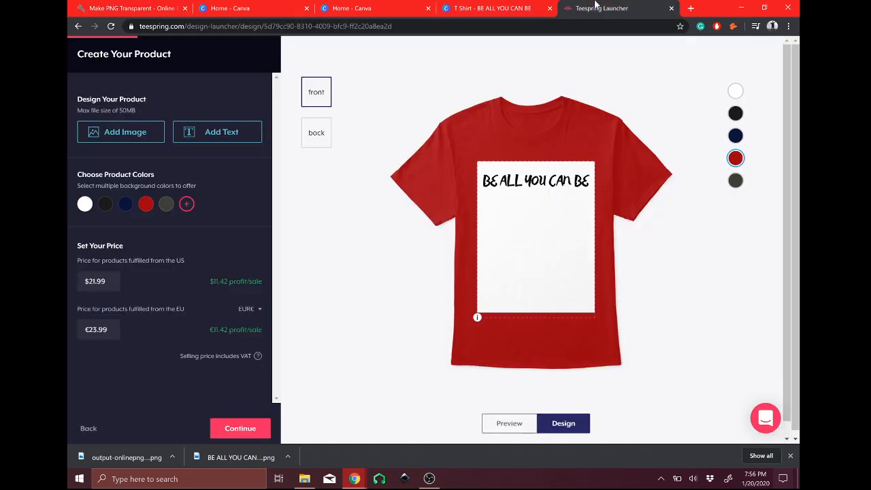
{"action": "left_click", "coordinate": [523, 178]}
{"action": "key", "text": "Delete"}
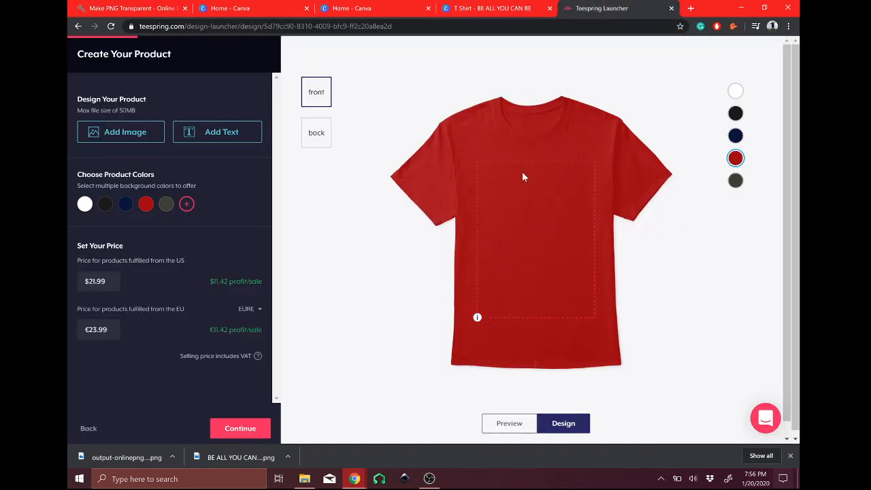
{"action": "left_click", "coordinate": [141, 138]}
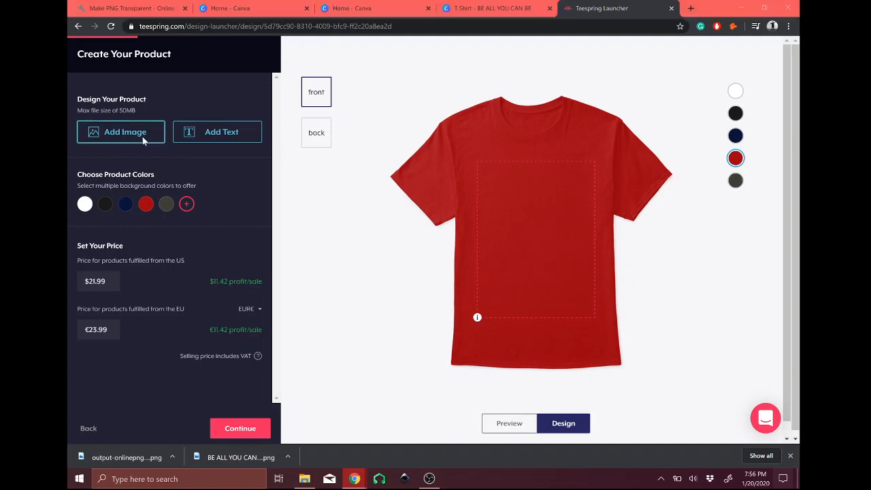
{"action": "left_click", "coordinate": [247, 84]}
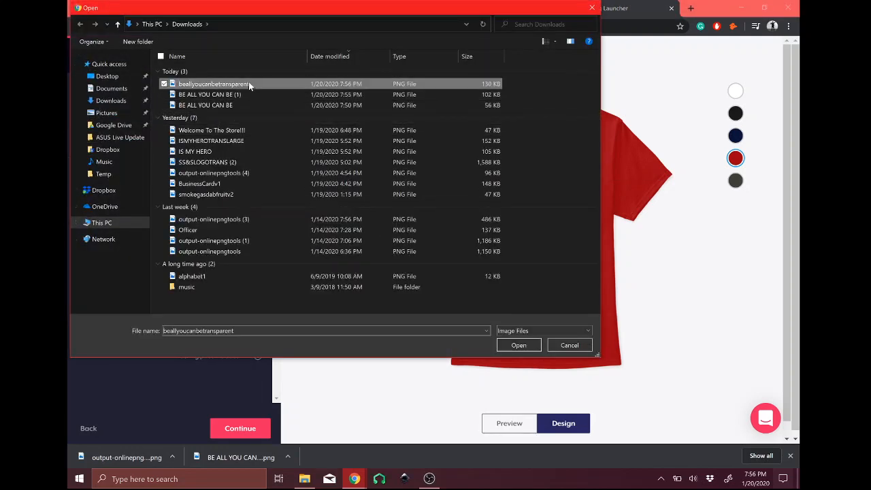
{"action": "left_click", "coordinate": [514, 346]}
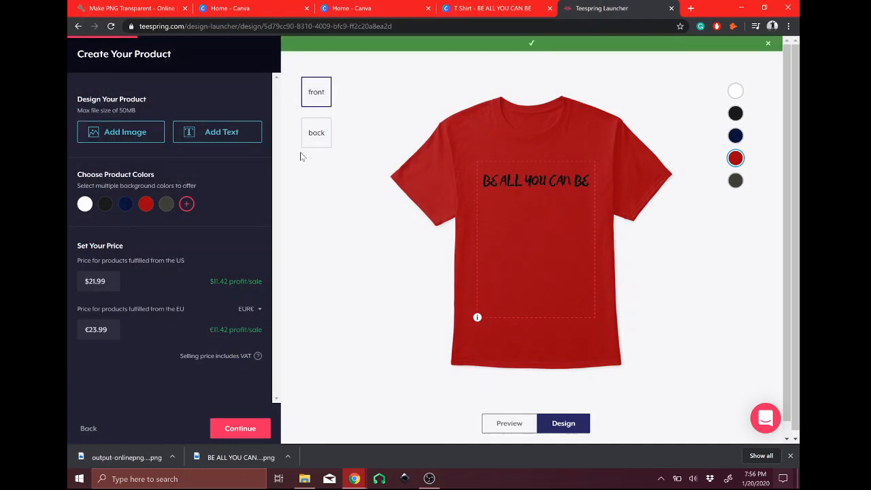
- Add the beallyoucanbetransparent image to the back of the shirt
{"action": "left_click", "coordinate": [312, 140]}
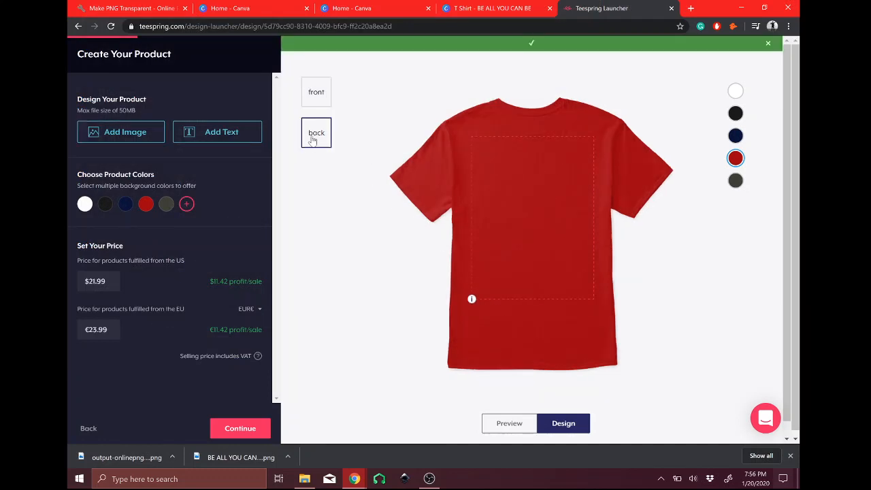
{"action": "left_click", "coordinate": [141, 136]}
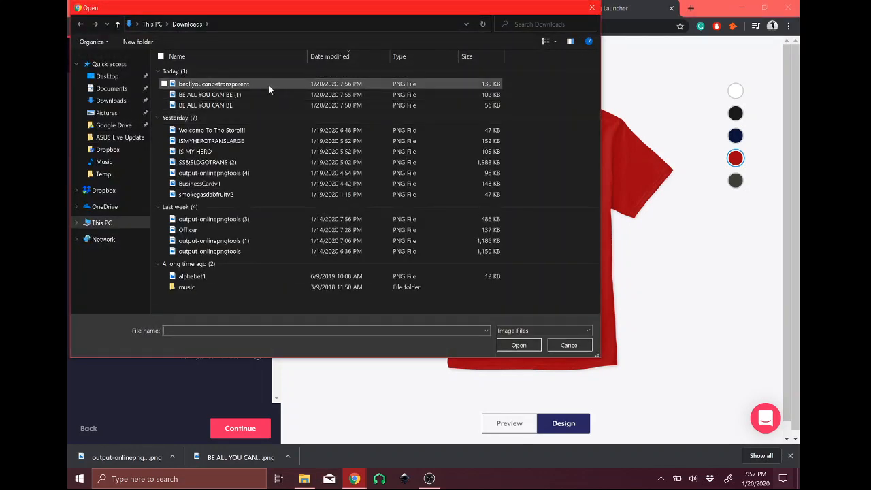
{"action": "double_click", "coordinate": [268, 85]}
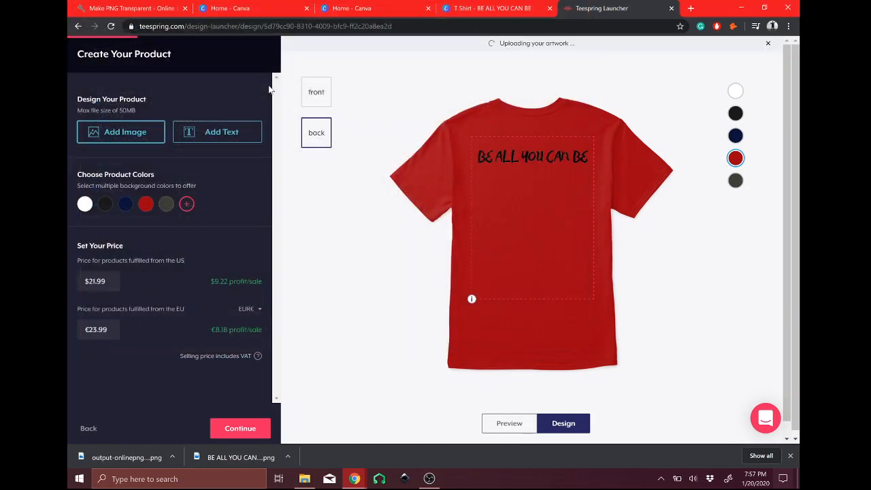
- Replace the phrase image on the front of the shirt with the logo image SS&SLOGOTRANS (2)
{"action": "left_click", "coordinate": [324, 100]}
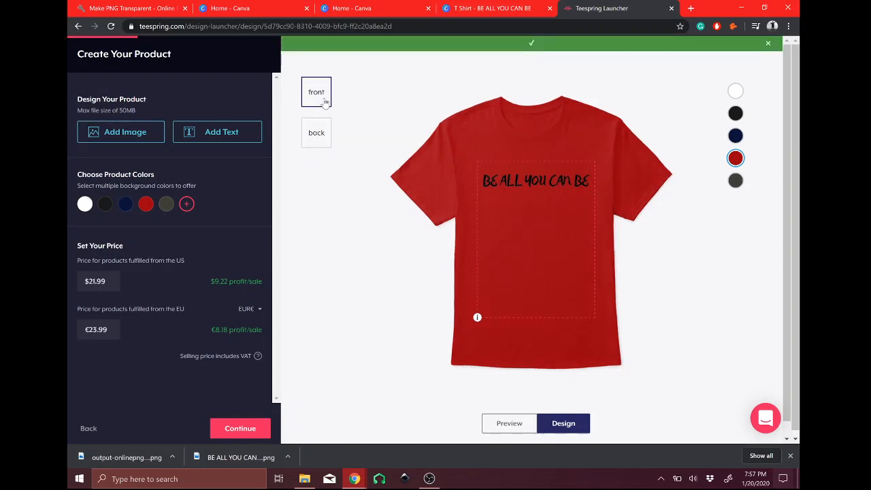
{"action": "left_click", "coordinate": [520, 202]}
{"action": "key", "text": "Delete"}
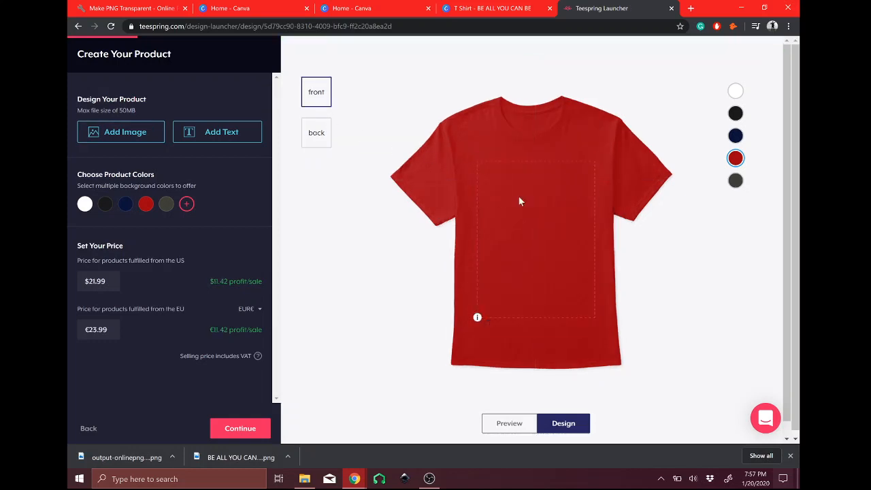
{"action": "left_click", "coordinate": [122, 139]}
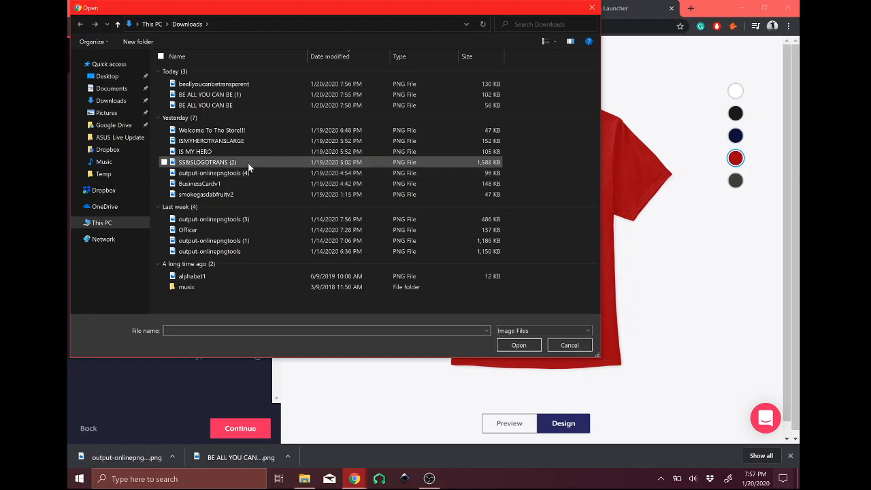
{"action": "double_click", "coordinate": [249, 166]}
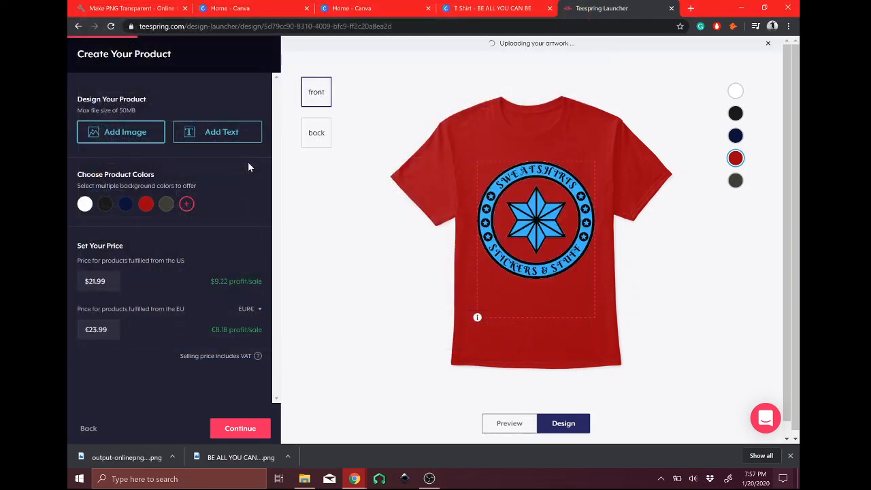
- Scale the front logo down to about 6.4" x 6.4", keeping it in the upper-left corner of the print area
{"action": "left_click", "coordinate": [507, 268]}
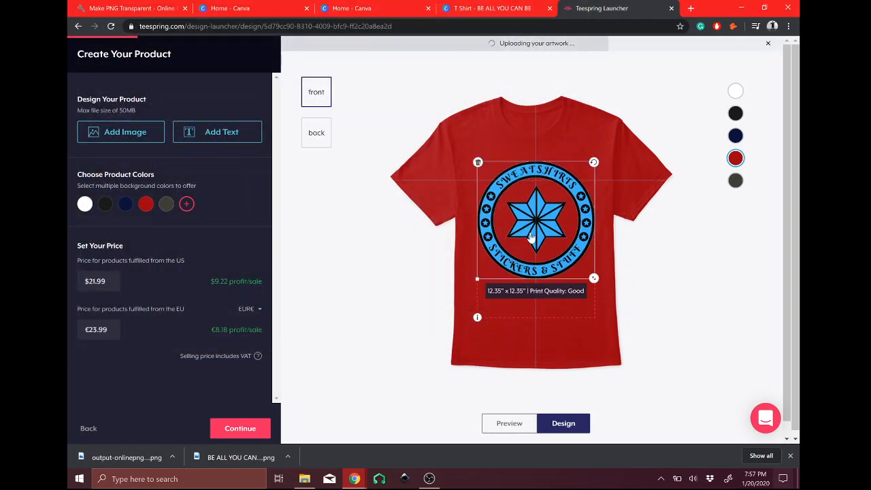
{"action": "left_click_drag", "start_coordinate": [594, 278], "coordinate": [552, 219]}
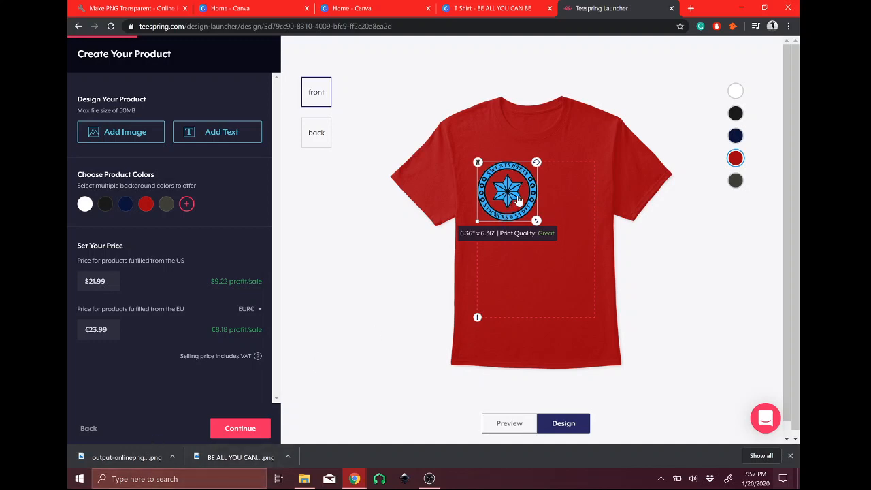
{"action": "mouse_move", "coordinate": [536, 221]}
{"action": "left_mouse_down"}
{"action": "mouse_move", "coordinate": [611, 292]}
{"action": "mouse_move", "coordinate": [537, 221]}
{"action": "left_mouse_up"}
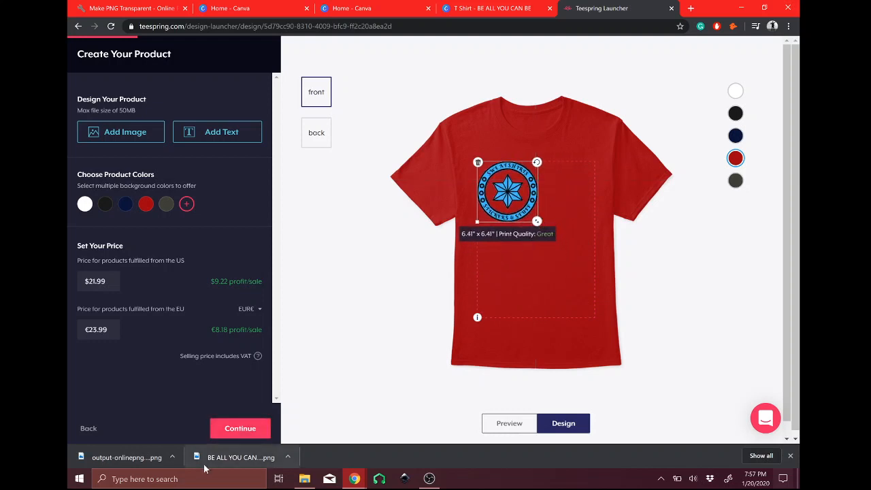
- Launch Paint and open the logo image SS&SLOGOTRANS (2) from the Downloads folder
{"action": "left_click", "coordinate": [189, 479]}
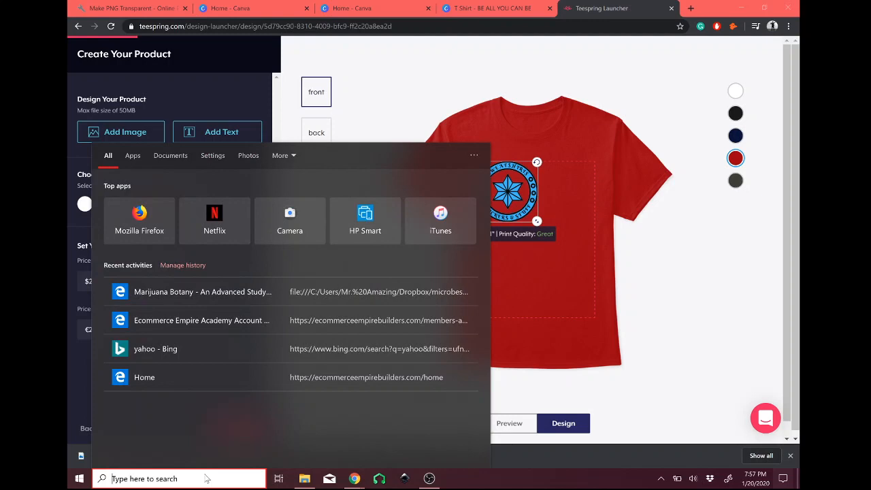
{"action": "type", "text": "pain"}
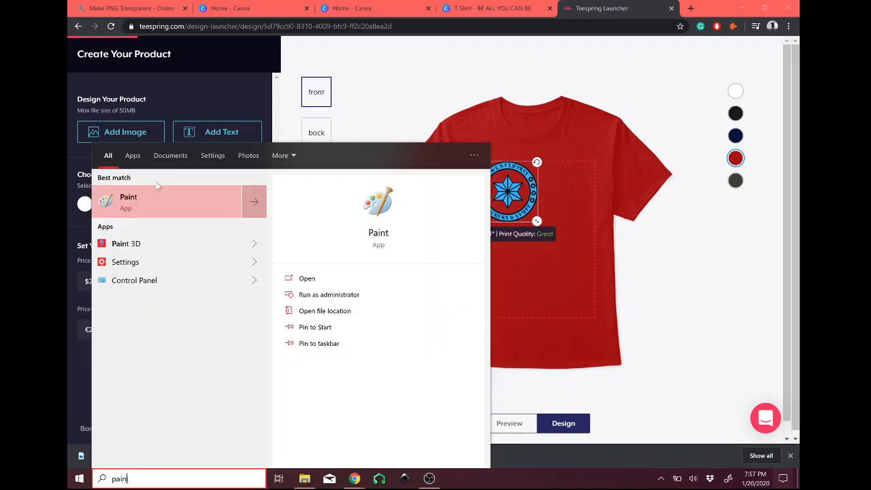
{"action": "left_click", "coordinate": [125, 206]}
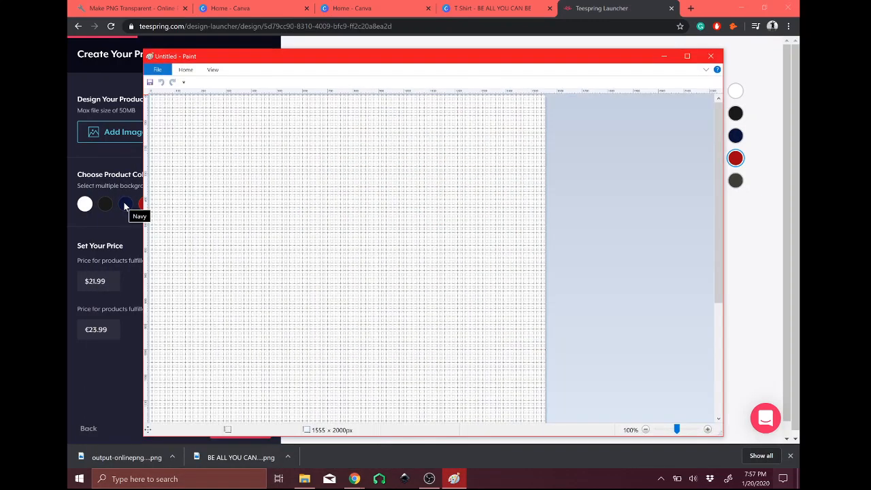
{"action": "left_click", "coordinate": [158, 71]}
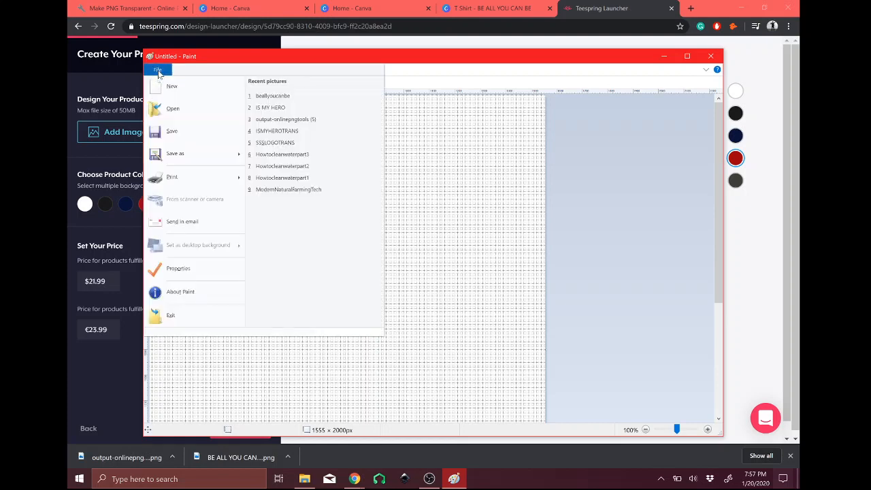
{"action": "left_click", "coordinate": [171, 108]}
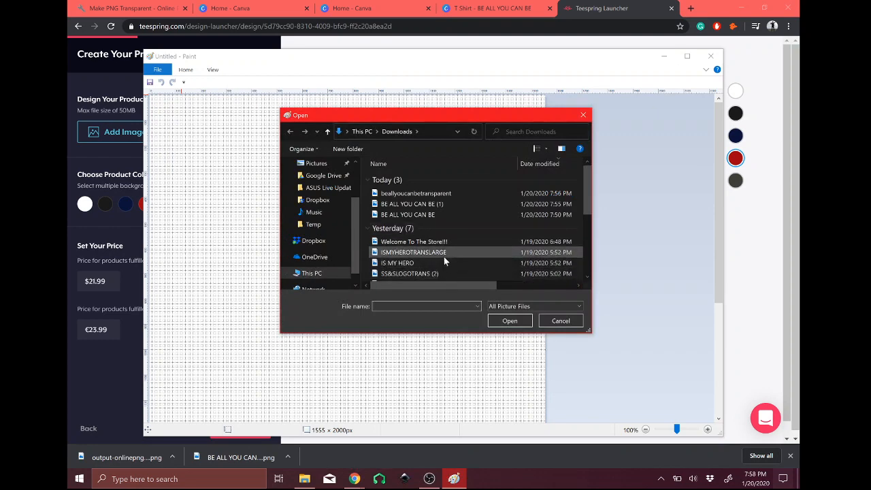
{"action": "double_click", "coordinate": [445, 275]}
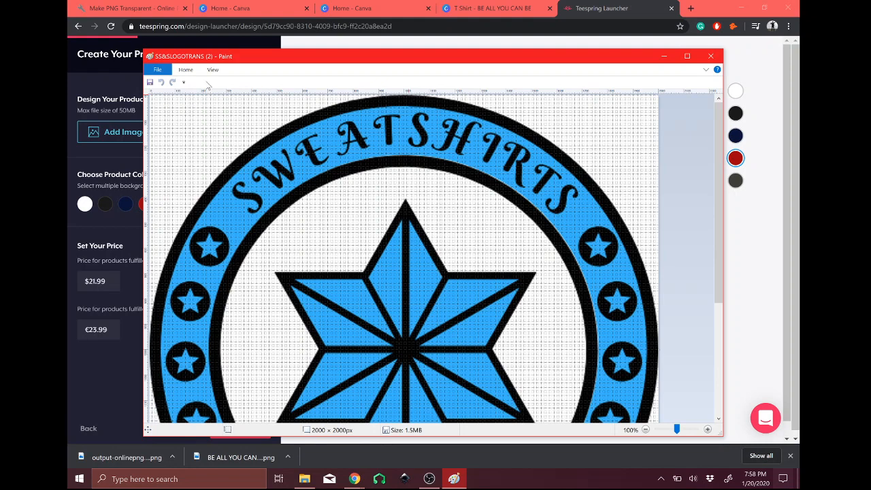
- Resize the logo image to 3000 x 3000 pixels, maintaining the aspect ratio
{"action": "left_click", "coordinate": [179, 72]}
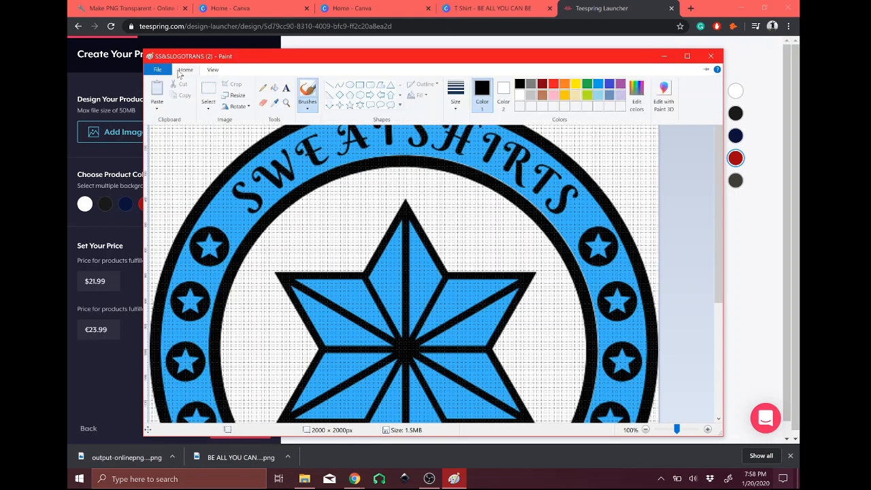
{"action": "left_click", "coordinate": [238, 95]}
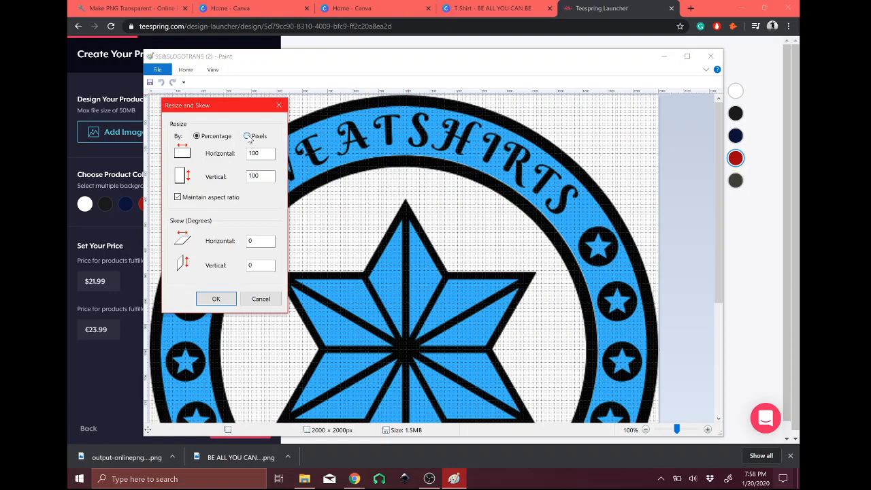
{"action": "double_click", "coordinate": [256, 153]}
{"action": "type", "text": "30"}
{"action": "left_click", "coordinate": [216, 298]}
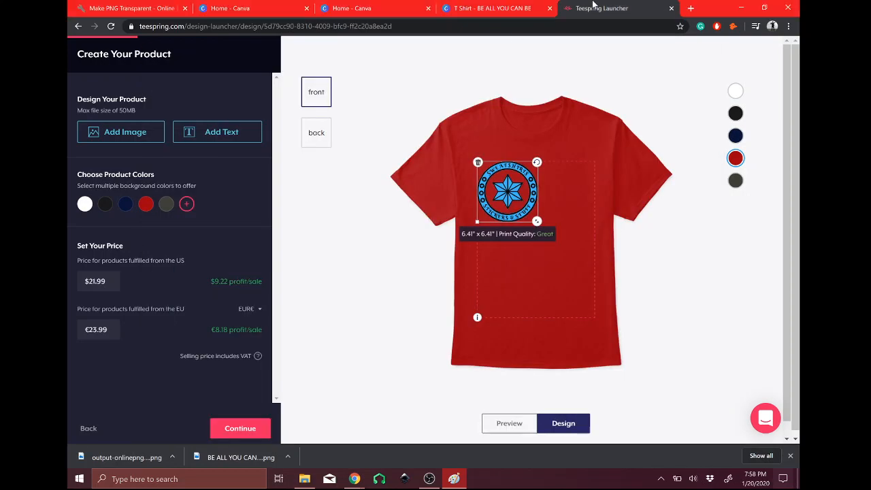
- Switch back to Teespring and delete the logo from the front of the shirt
{"action": "left_click", "coordinate": [595, 4]}
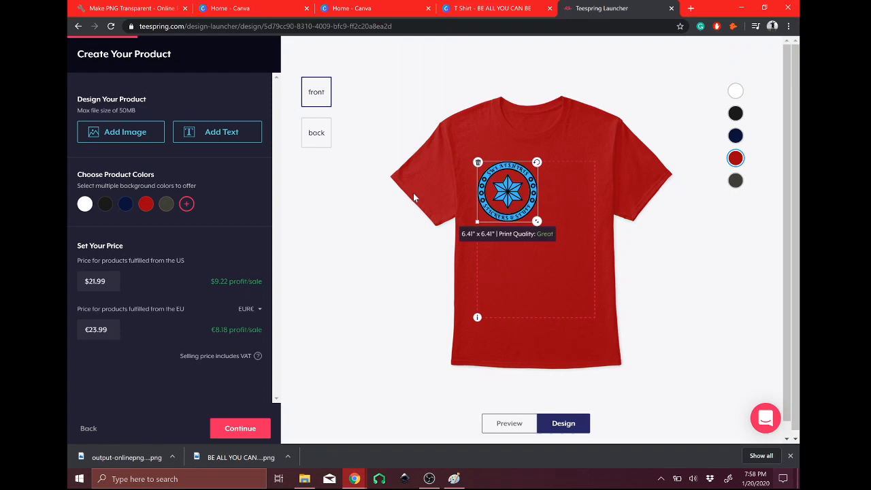
{"action": "key", "text": "Delete"}
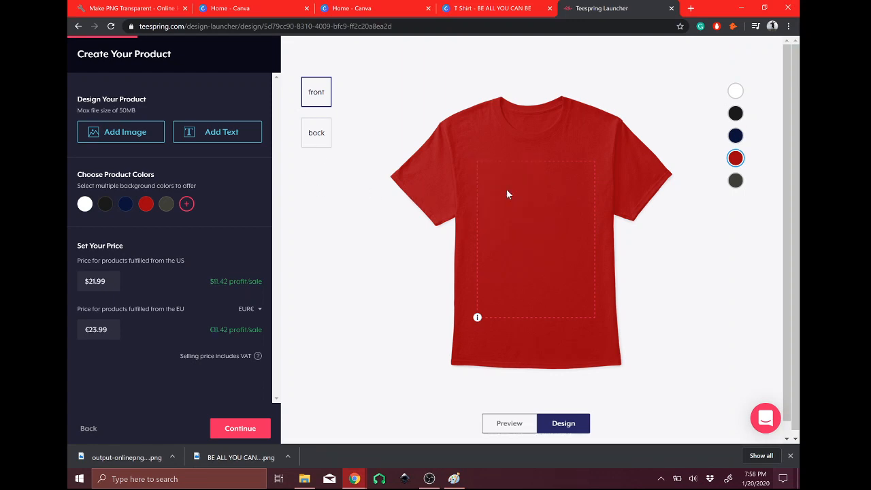
- Return to Paint and start saving the resized logo as a separate PNG, declining to replace SS&SLOGOTRANS (2)
{"action": "left_click", "coordinate": [454, 478]}
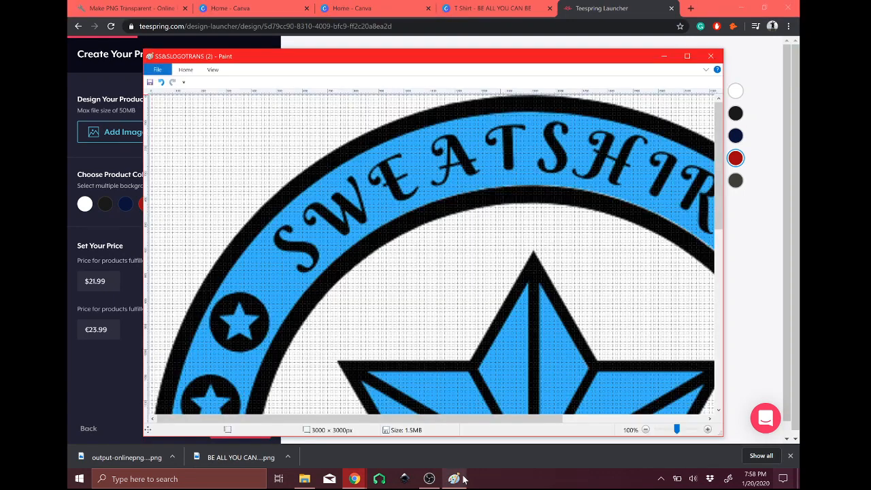
{"action": "left_click", "coordinate": [157, 70]}
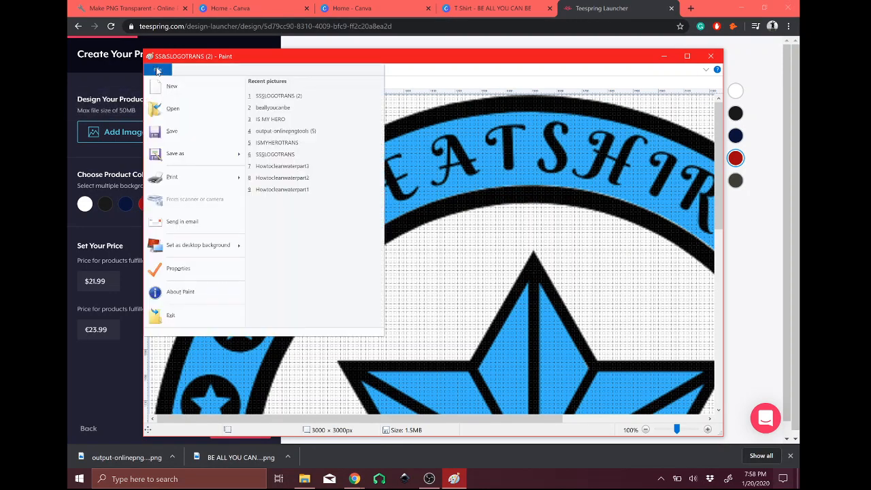
{"action": "left_click", "coordinate": [178, 153]}
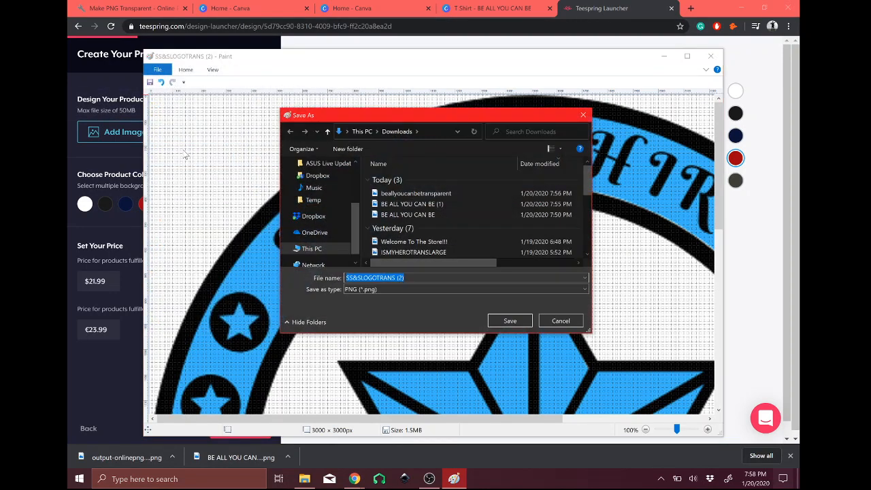
{"action": "left_click", "coordinate": [507, 321]}
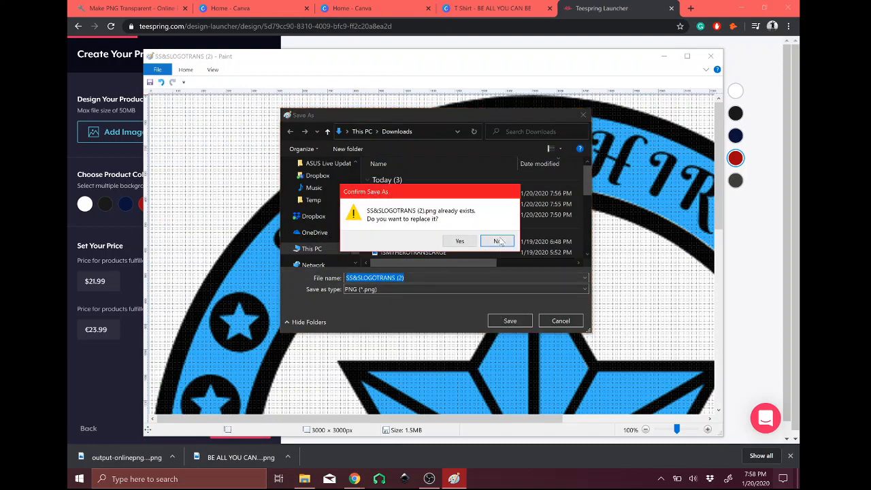
{"action": "left_click", "coordinate": [497, 241]}
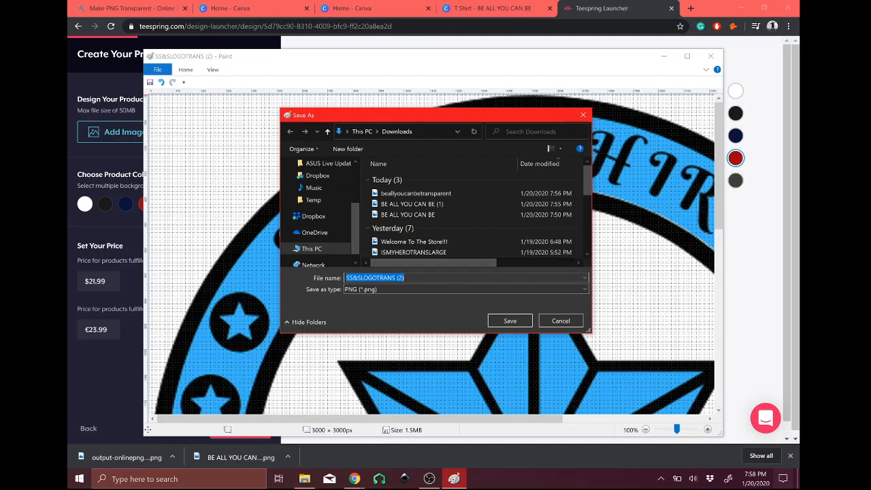
- Save the resized logo in Downloads as SS&SLOGOTRANS (3) in PNG format, accepting the loss of transparency
{"action": "key", "text": "BackSpace"}
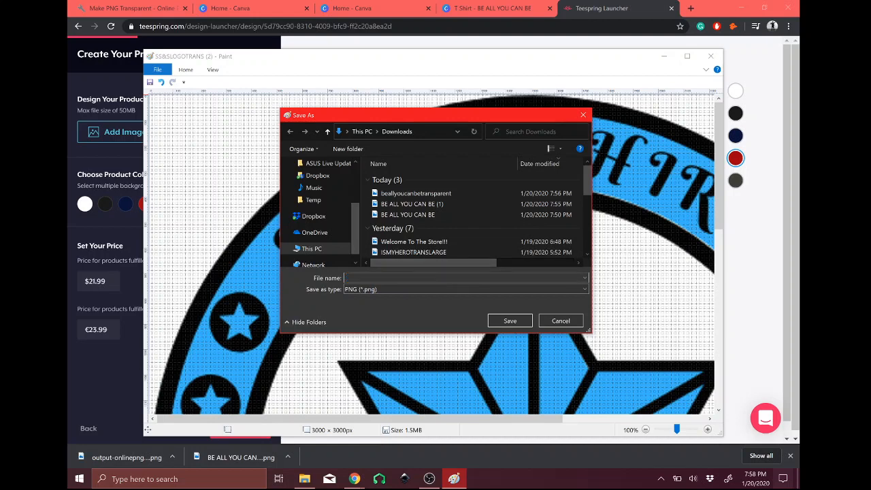
{"action": "type", "text": "SS&S"}
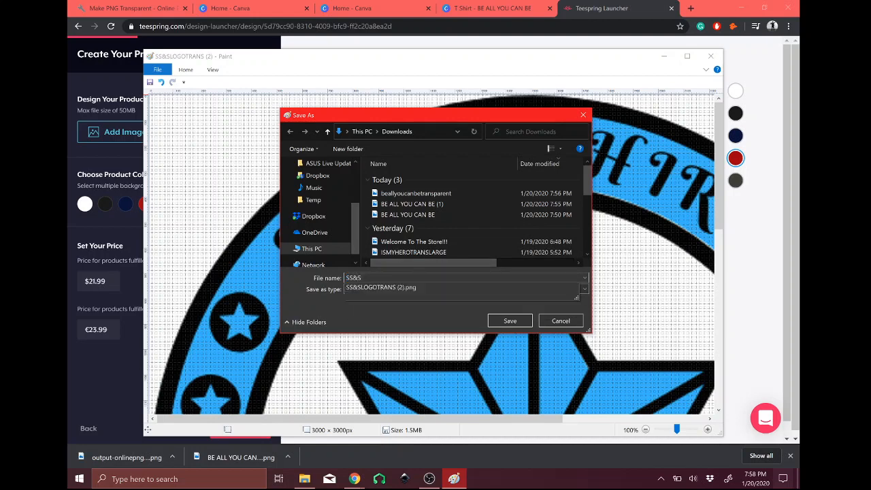
{"action": "left_click", "coordinate": [423, 288]}
{"action": "left_click", "coordinate": [423, 289]}
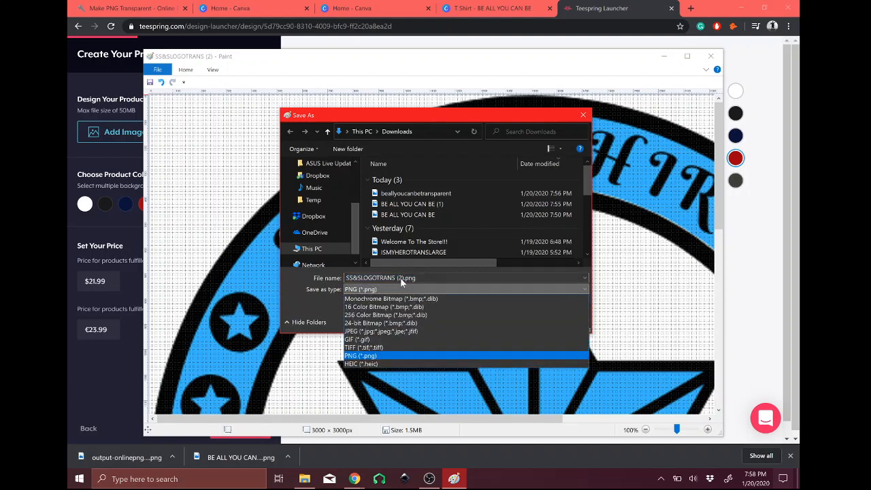
{"action": "left_click", "coordinate": [401, 279]}
{"action": "left_click", "coordinate": [403, 279]}
{"action": "left_click", "coordinate": [404, 278]}
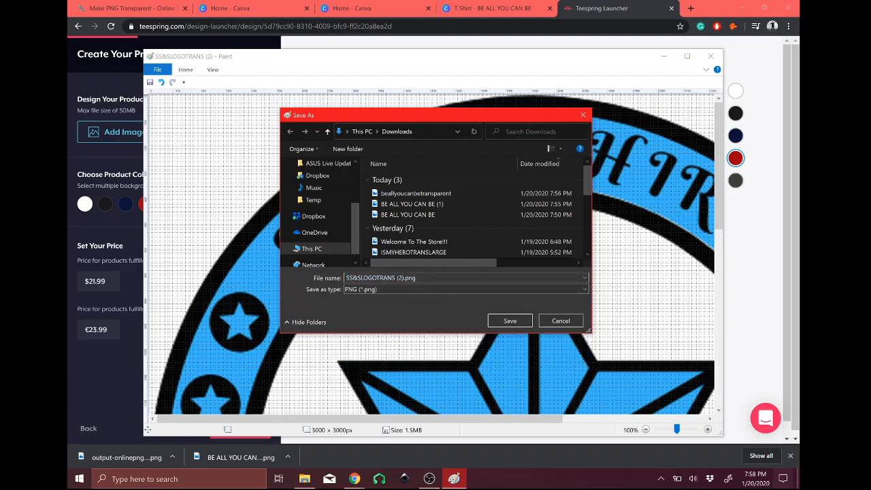
{"action": "key", "text": "Return"}
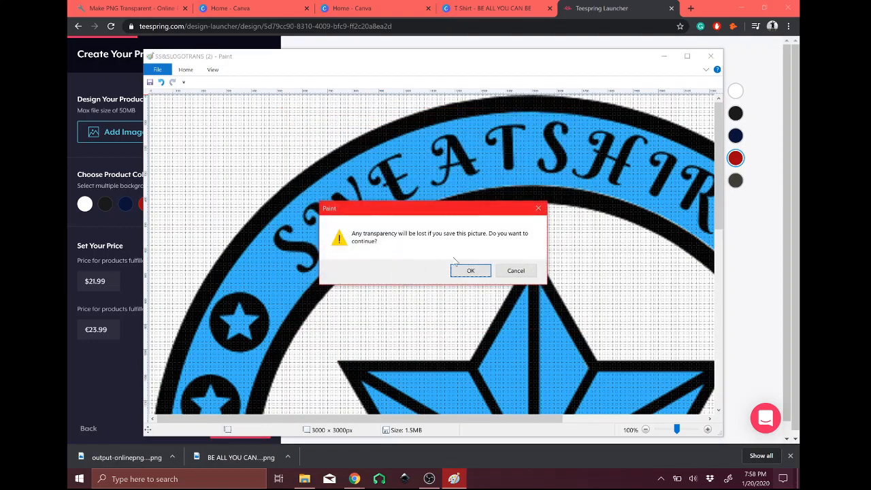
{"action": "left_click", "coordinate": [471, 271]}
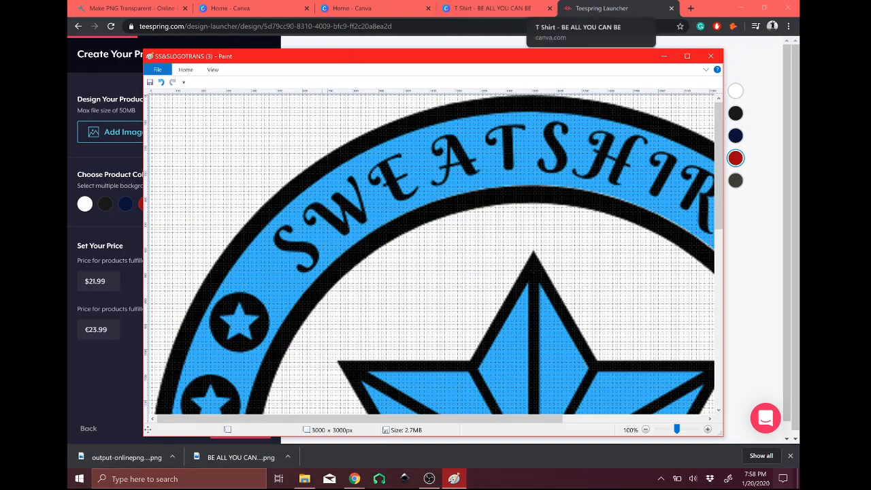
- Switch to the online PNG transparency tool and import SS&SLOGOTRANS (3) from Downloads
{"action": "left_click", "coordinate": [608, 8]}
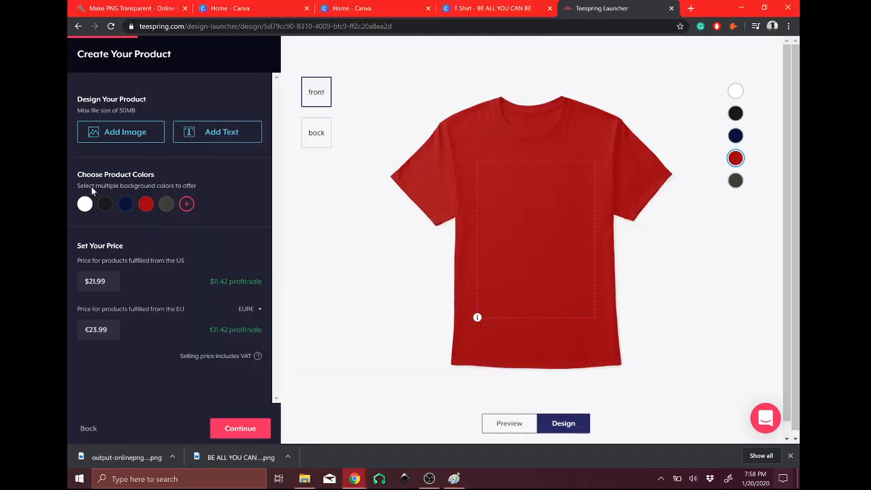
{"action": "left_click", "coordinate": [153, 7]}
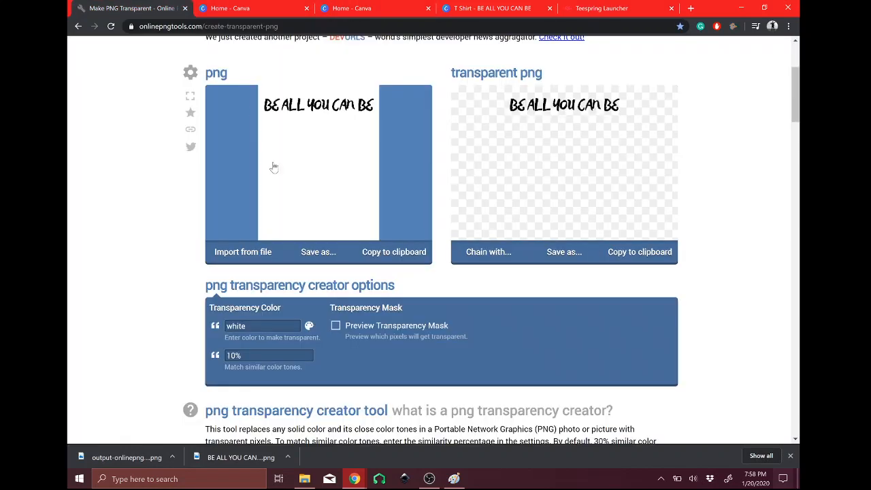
{"action": "left_click", "coordinate": [254, 251]}
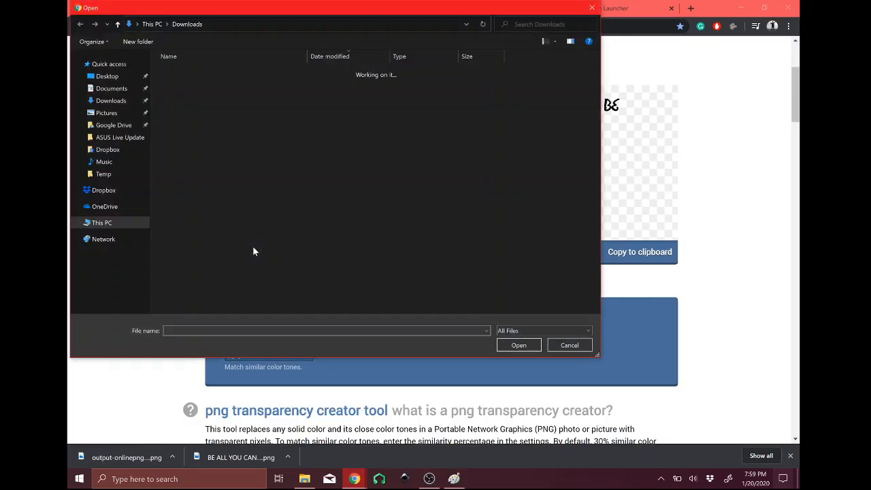
{"action": "left_click", "coordinate": [231, 86]}
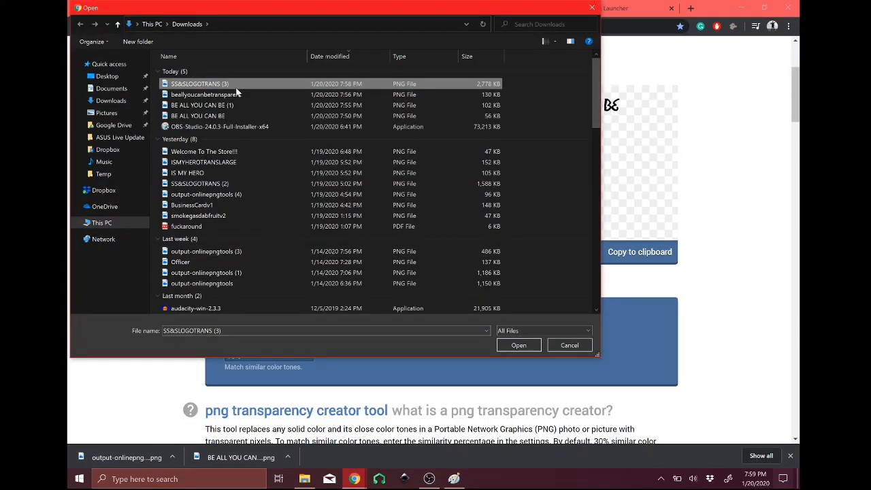
{"action": "left_click", "coordinate": [517, 346]}
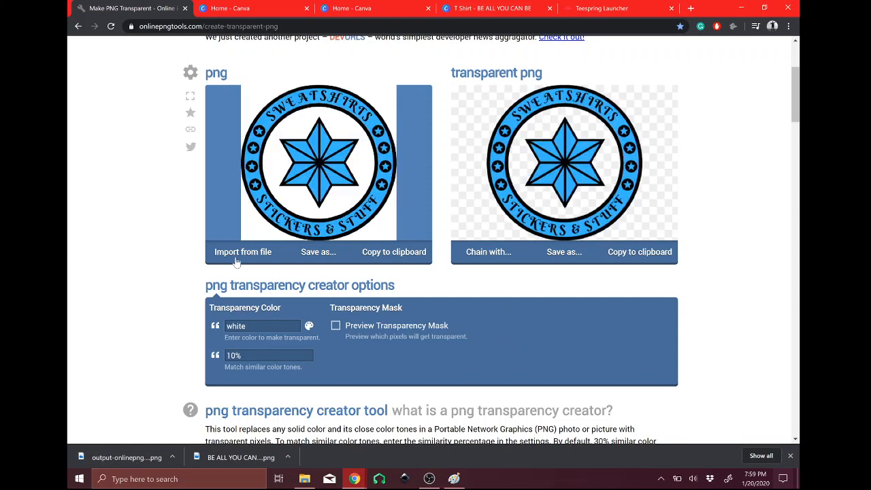
- Download the transparent version of the logo and preview the downloaded file from its folder
{"action": "left_click", "coordinate": [558, 253]}
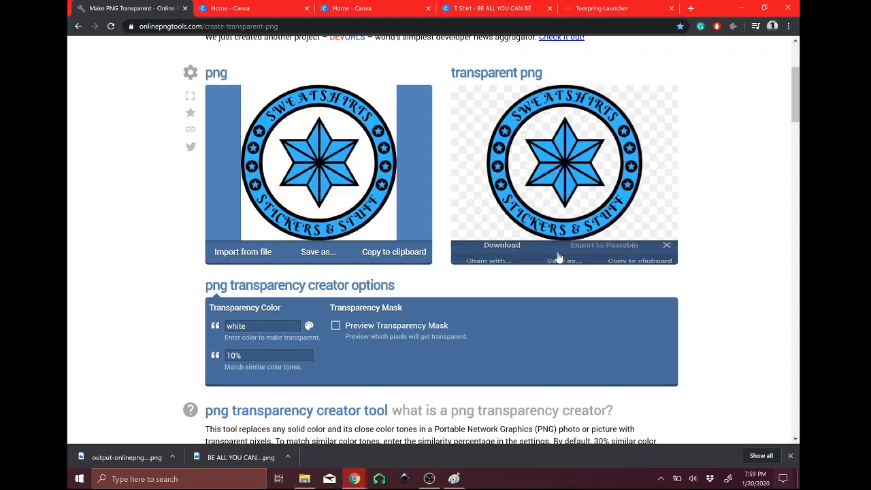
{"action": "left_click", "coordinate": [514, 253]}
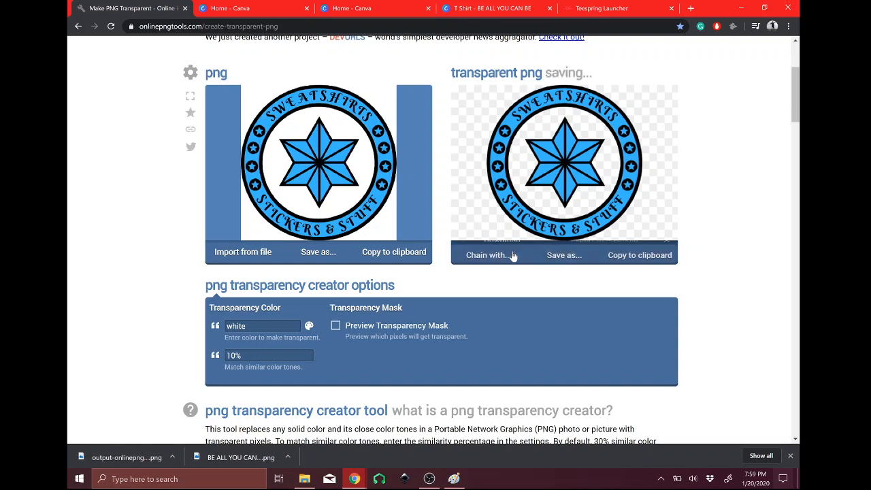
{"action": "right_click", "coordinate": [146, 458]}
{"action": "left_click", "coordinate": [175, 429]}
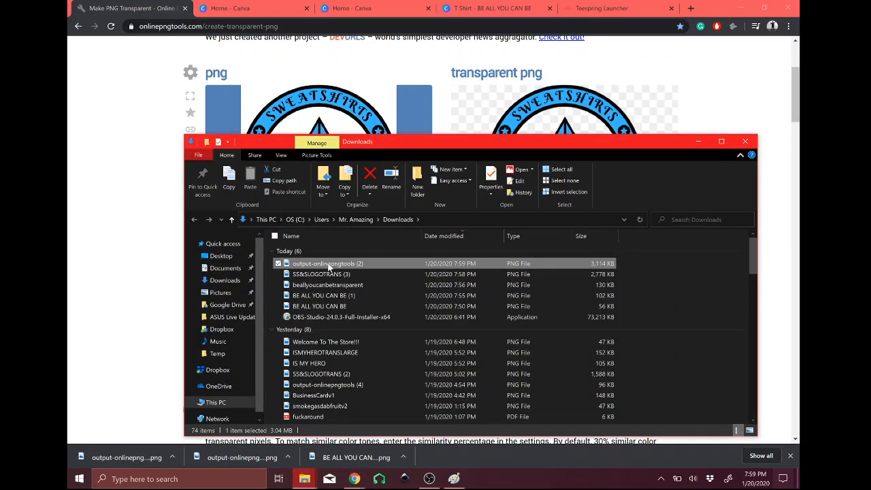
{"action": "double_click", "coordinate": [328, 264]}
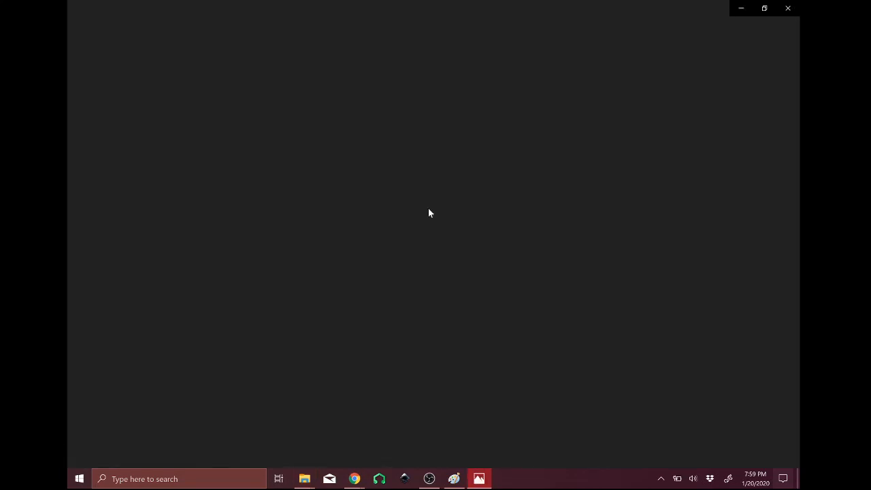
{"action": "left_click", "coordinate": [795, 6]}
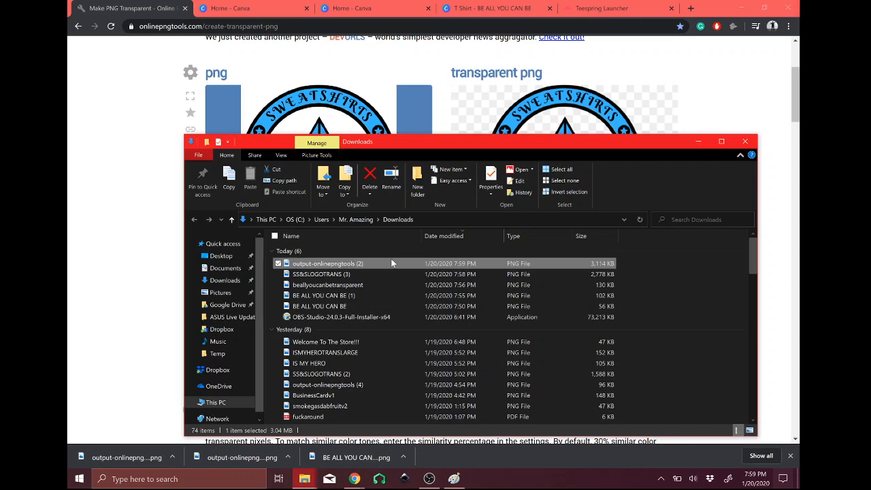
- Rename the downloaded output-onlinepngtools (2) file as SS&SLOGOTRANSLARGE and close the Downloads folder
{"action": "right_click", "coordinate": [356, 263]}
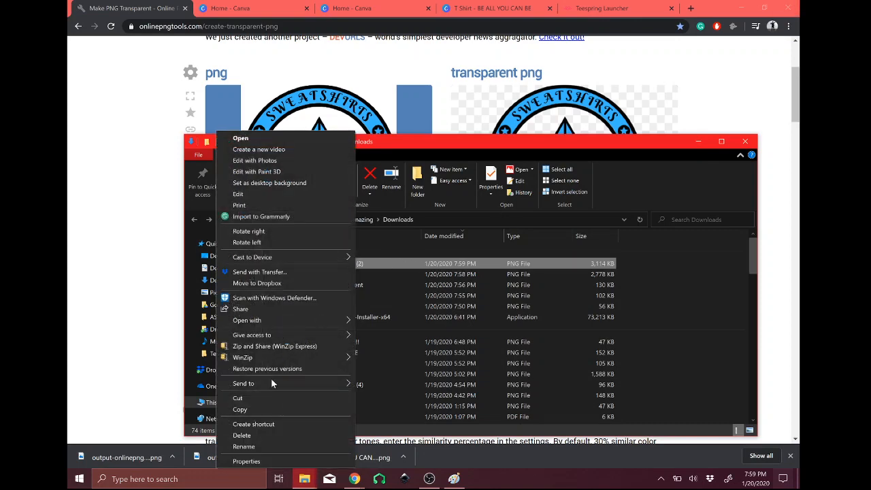
{"action": "left_click", "coordinate": [266, 449]}
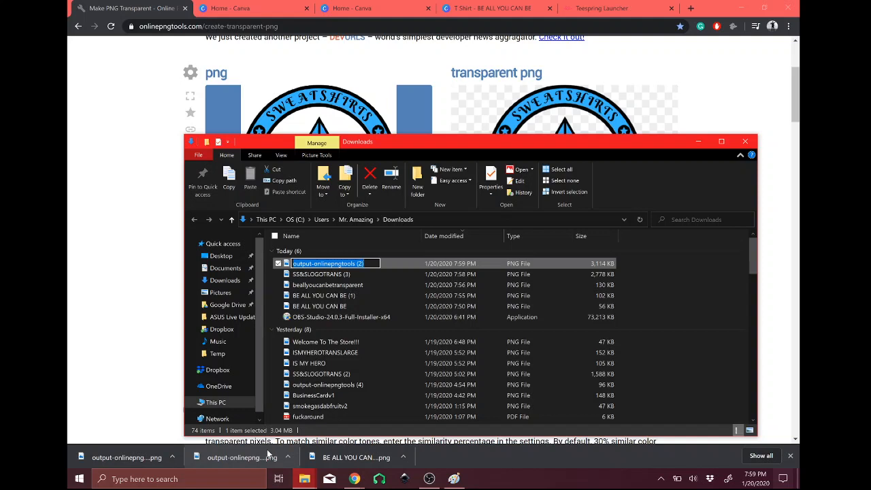
{"action": "type", "text": "SS&S"}
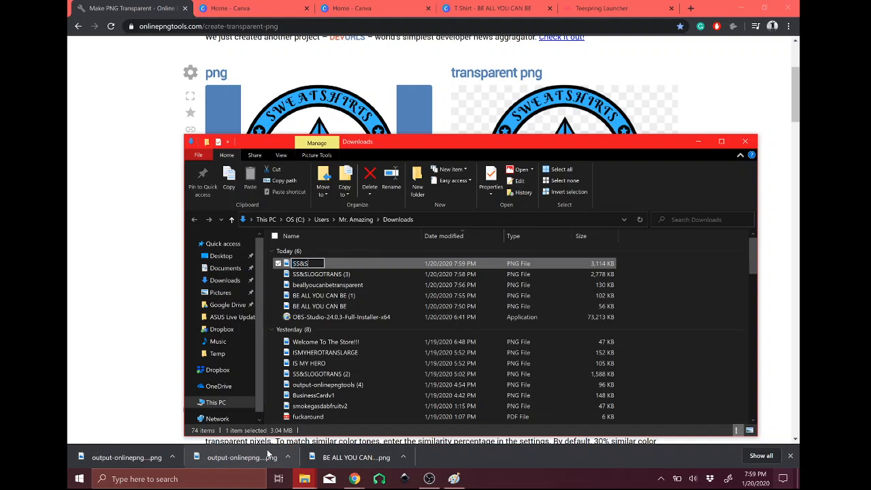
{"action": "type", "text": "LOGOTRANS"}
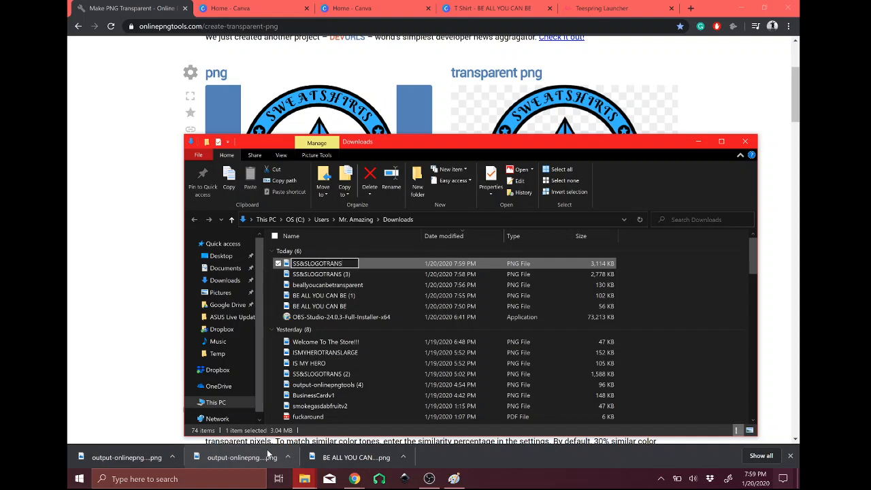
{"action": "type", "text": "LARGE"}
{"action": "key", "text": "Return"}
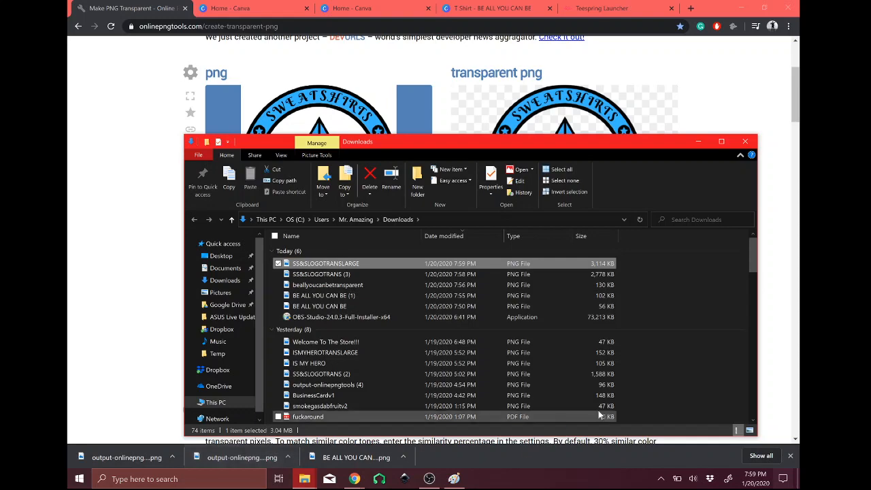
{"action": "left_click", "coordinate": [744, 141]}
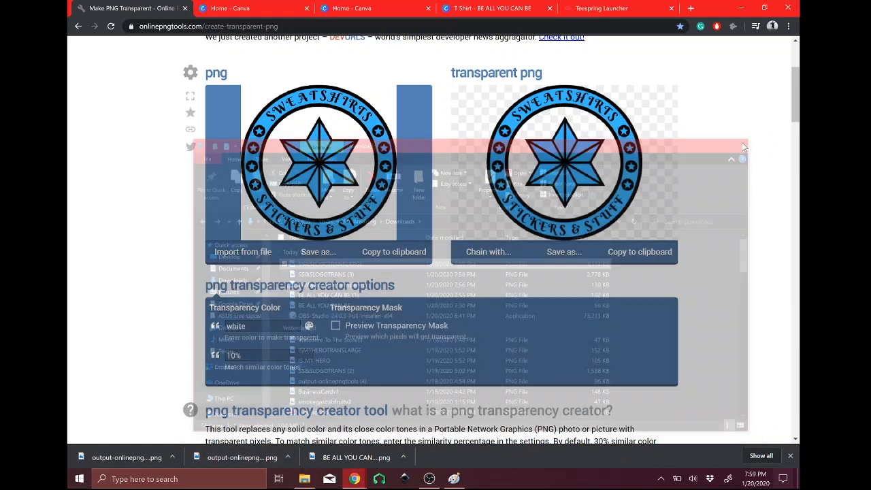
- Switch to the Teespring launcher and add the SS&SLOGOTRANSLARGE image to the front of the tee
{"action": "left_click", "coordinate": [582, 8]}
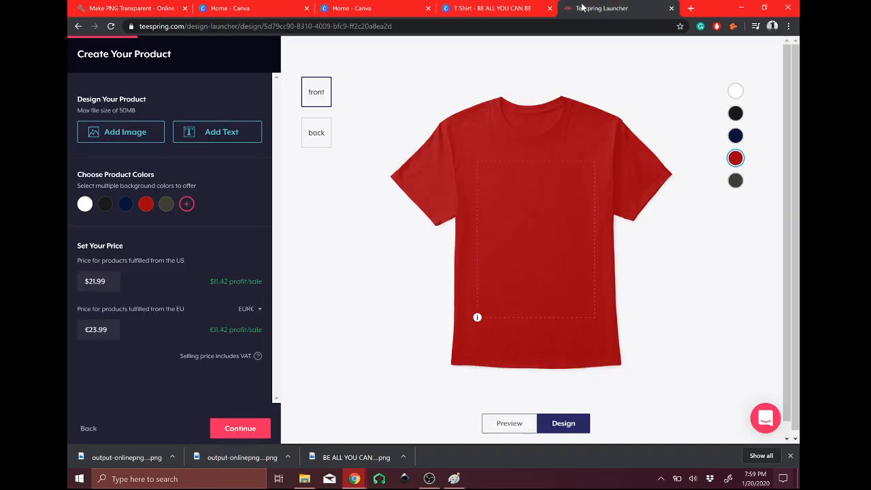
{"action": "left_click", "coordinate": [140, 134]}
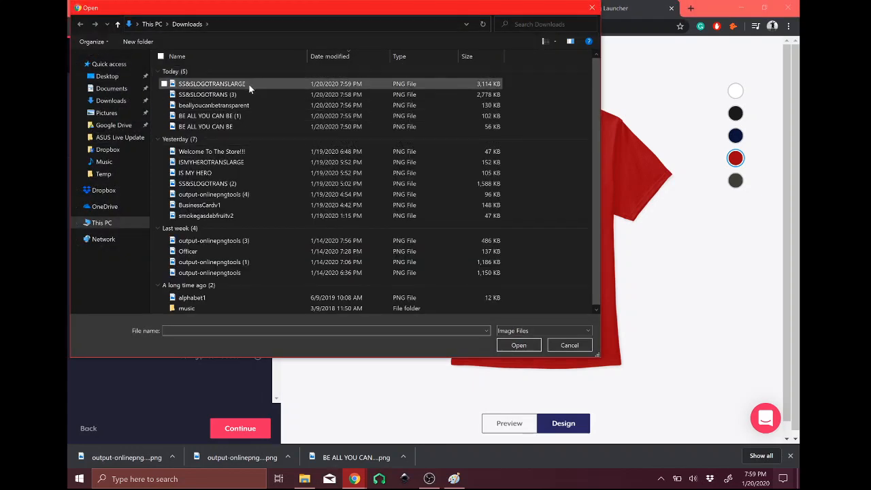
{"action": "left_click", "coordinate": [248, 84]}
{"action": "double_click", "coordinate": [249, 84]}
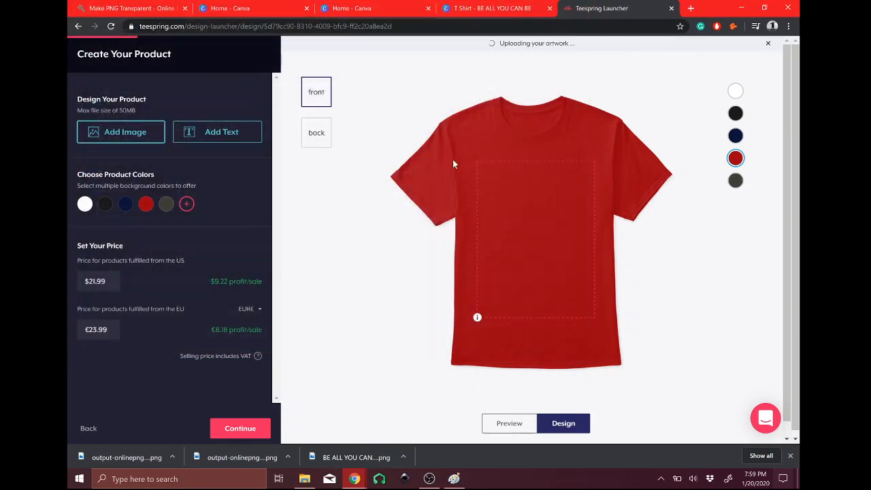
{"action": "left_click", "coordinate": [564, 233]}
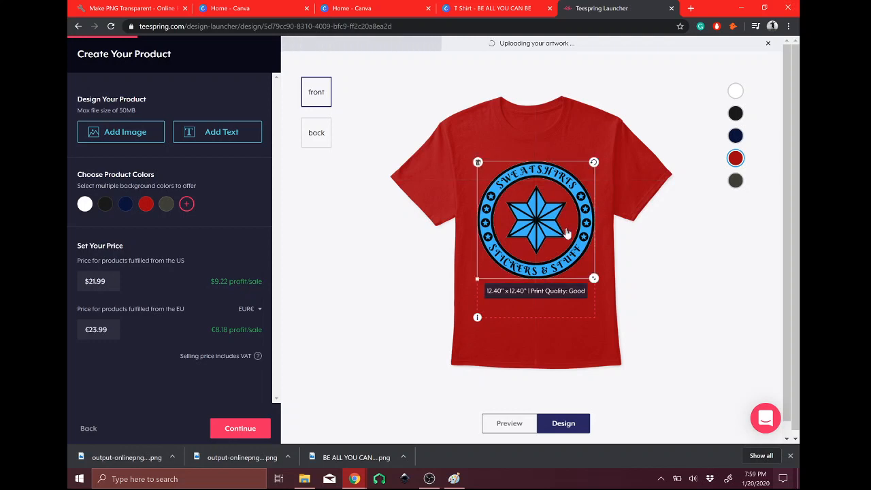
- Shrink the front logo to about 10.42 × 10.42 inches and centre it horizontally on the chest
{"action": "mouse_move", "coordinate": [594, 278]}
{"action": "left_mouse_down"}
{"action": "mouse_move", "coordinate": [599, 285]}
{"action": "mouse_move", "coordinate": [591, 276]}
{"action": "left_mouse_up"}
{"action": "left_click_drag", "start_coordinate": [589, 275], "coordinate": [574, 259]}
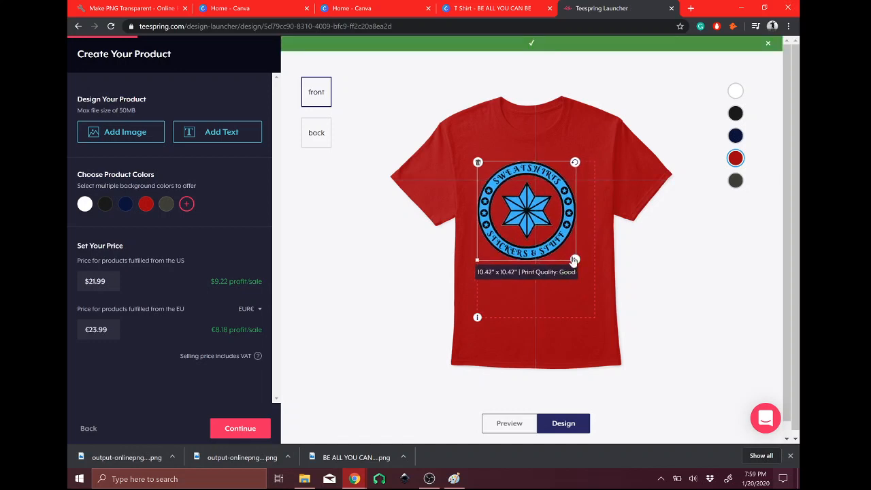
{"action": "mouse_move", "coordinate": [540, 218]}
{"action": "left_mouse_down"}
{"action": "mouse_move", "coordinate": [550, 216]}
{"action": "mouse_move", "coordinate": [550, 242]}
{"action": "mouse_move", "coordinate": [550, 213]}
{"action": "mouse_move", "coordinate": [550, 224]}
{"action": "mouse_move", "coordinate": [540, 217]}
{"action": "mouse_move", "coordinate": [538, 227]}
{"action": "mouse_move", "coordinate": [551, 225]}
{"action": "left_mouse_up"}
{"action": "left_click", "coordinate": [618, 291]}
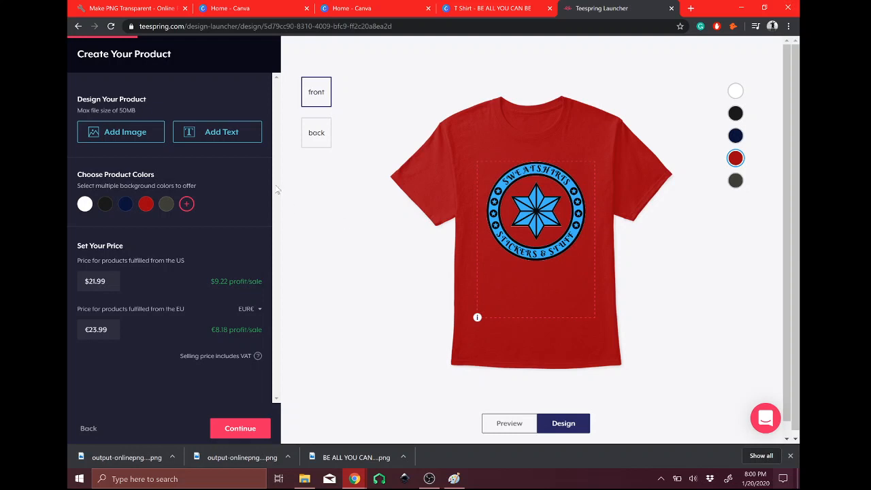
- Check the back of the tee, set the prices to $20 for the US and €20 for the EU, and continue
{"action": "left_click", "coordinate": [315, 134]}
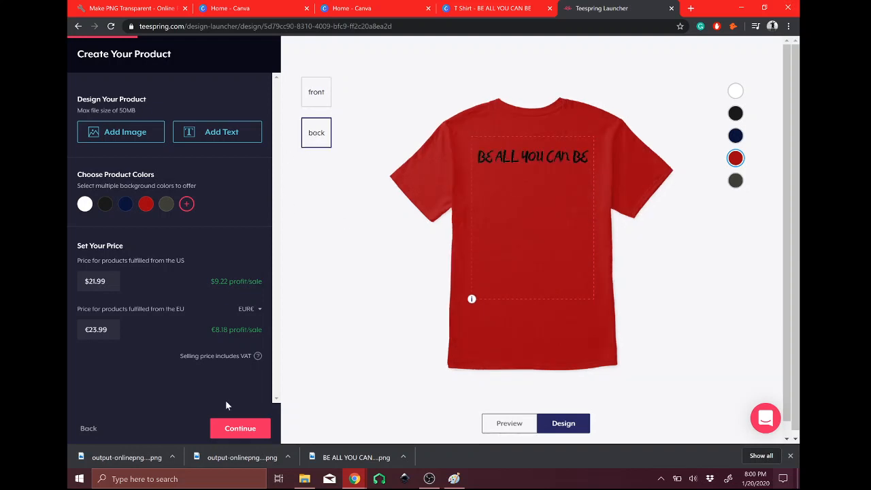
{"action": "double_click", "coordinate": [97, 281]}
{"action": "type", "text": "20"}
{"action": "key", "text": "Tab"}
{"action": "type", "text": "20"}
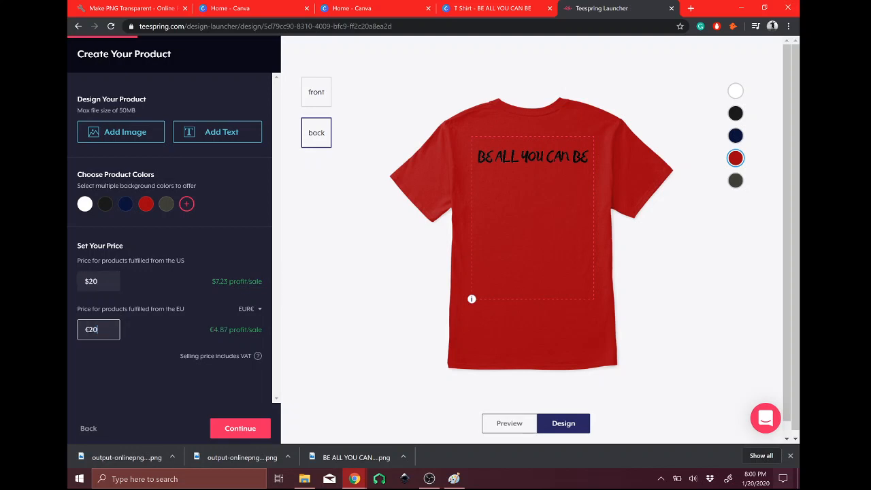
{"action": "left_click", "coordinate": [240, 428]}
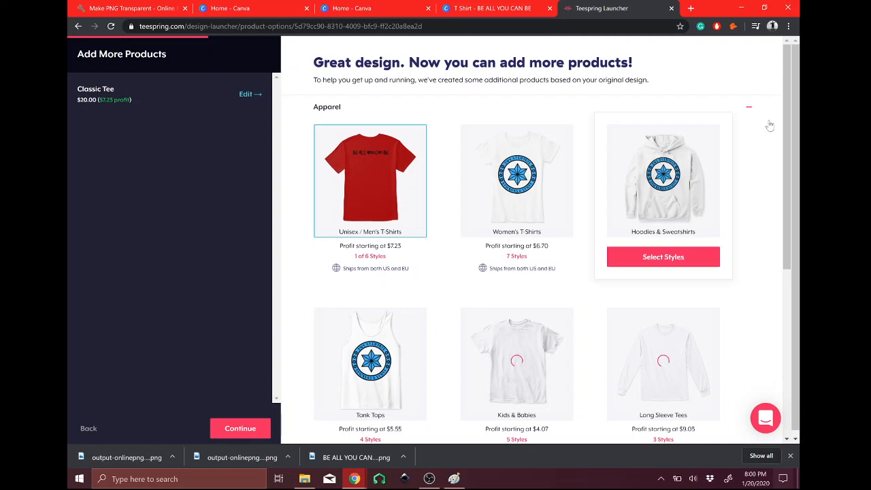
- Browse the additional products offered under Apparel, Accessories and Home with the design applied
{"action": "left_click_drag", "start_coordinate": [786, 106], "coordinate": [779, 257]}
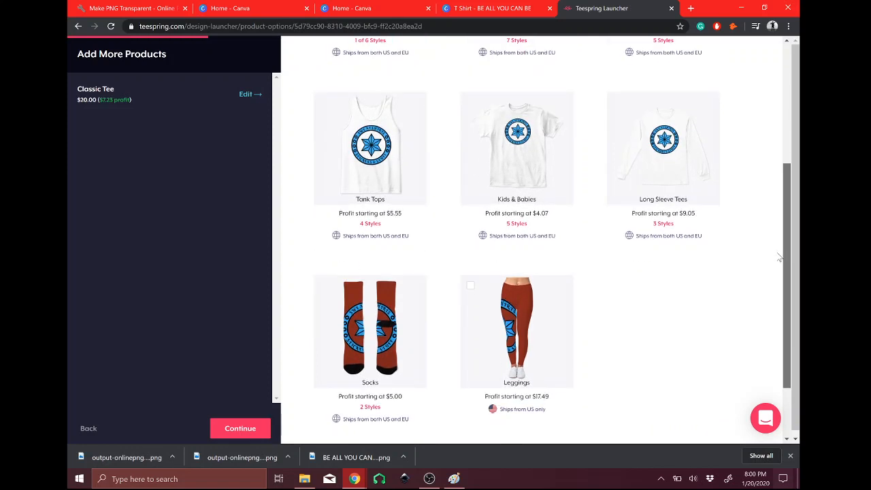
{"action": "left_click_drag", "start_coordinate": [781, 167], "coordinate": [789, 329]}
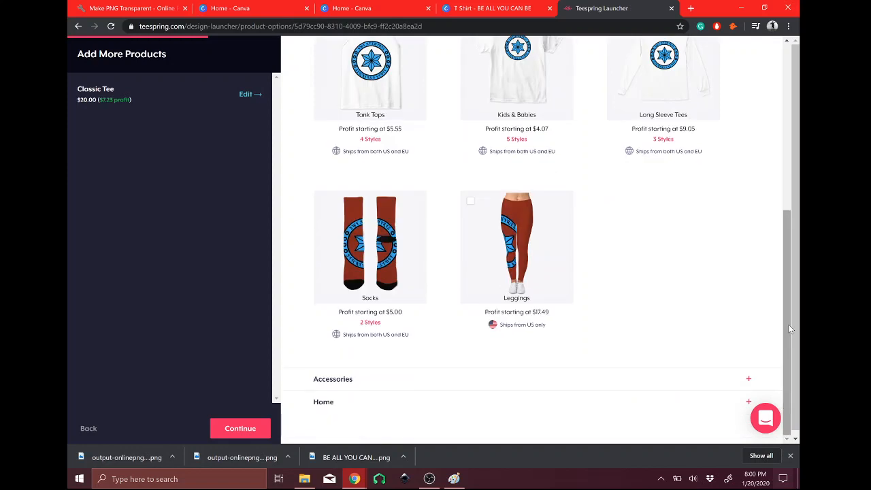
{"action": "left_click", "coordinate": [623, 381]}
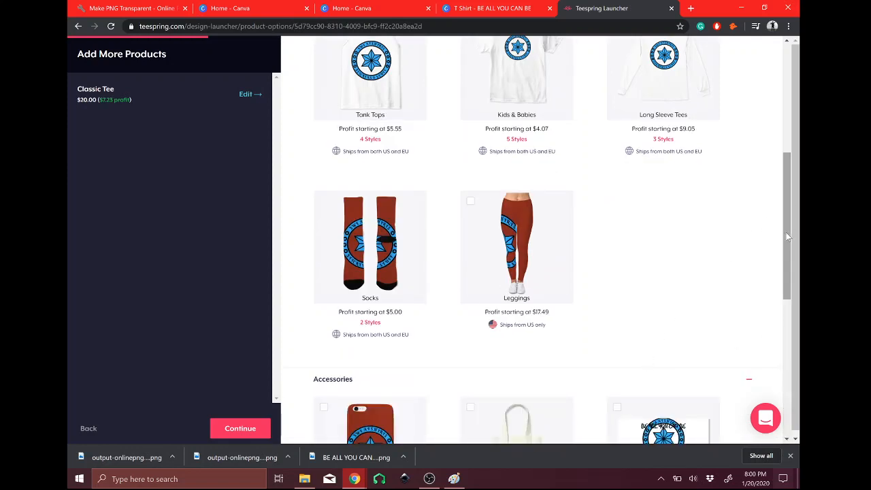
{"action": "scroll", "coordinate": [786, 232], "scroll_direction": "down", "scroll_amount": 2}
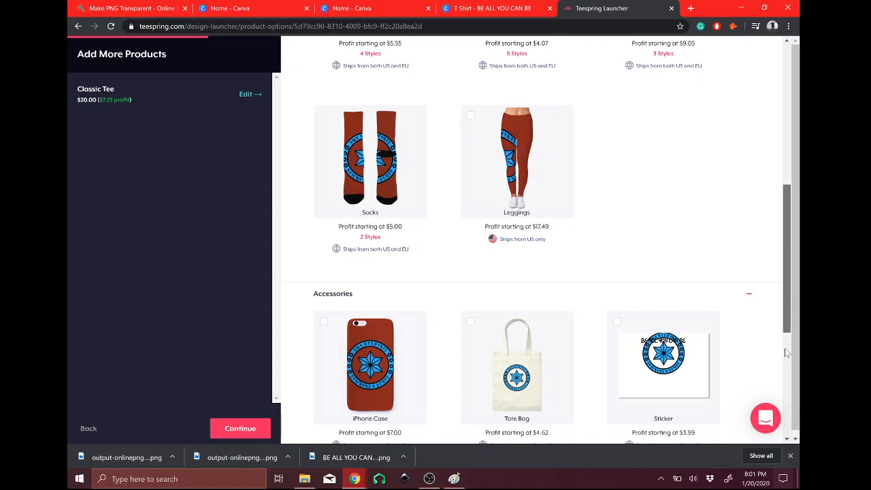
{"action": "scroll", "coordinate": [753, 238], "scroll_direction": "down", "scroll_amount": 4}
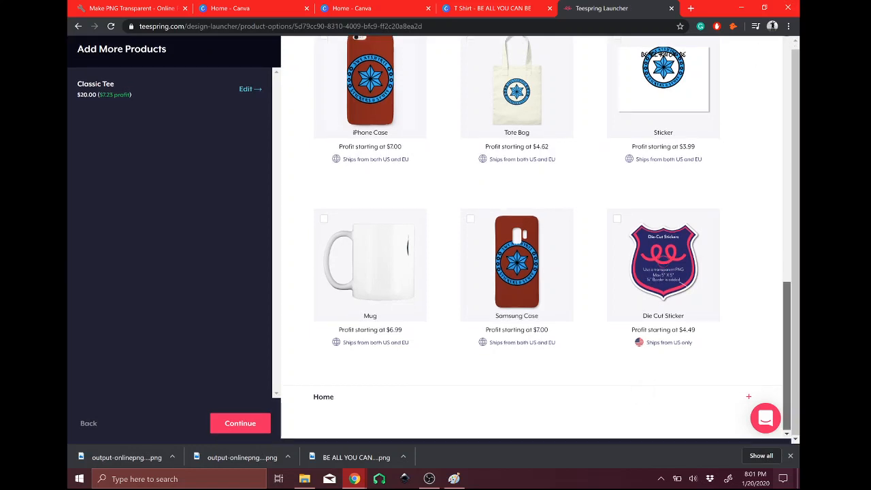
{"action": "scroll", "coordinate": [536, 236], "scroll_direction": "up", "scroll_amount": 3}
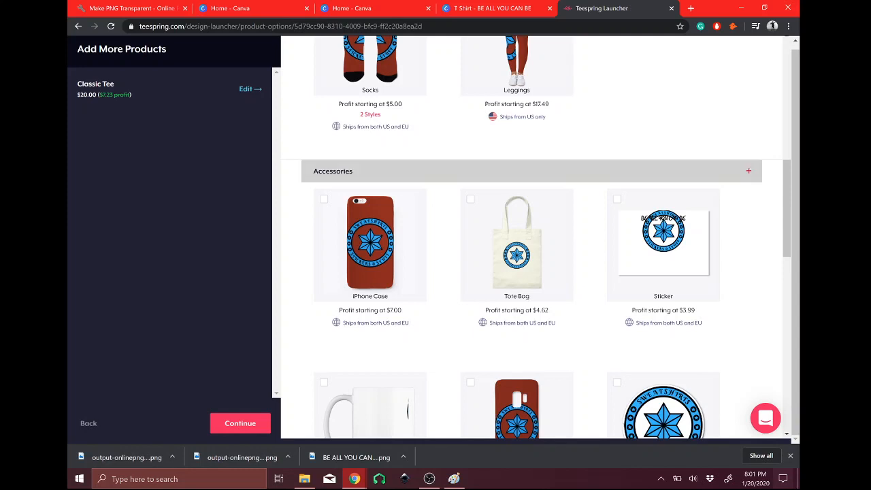
{"action": "left_click", "coordinate": [748, 170]}
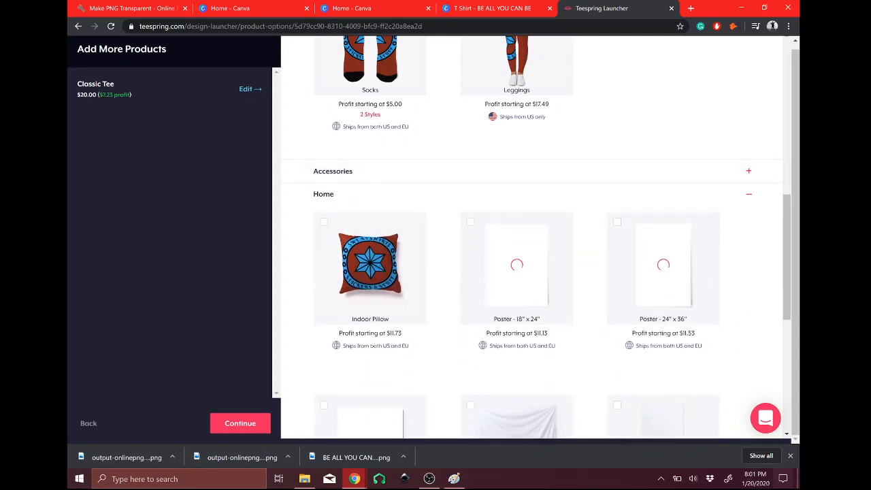
{"action": "scroll", "coordinate": [536, 235], "scroll_direction": "down", "scroll_amount": 4}
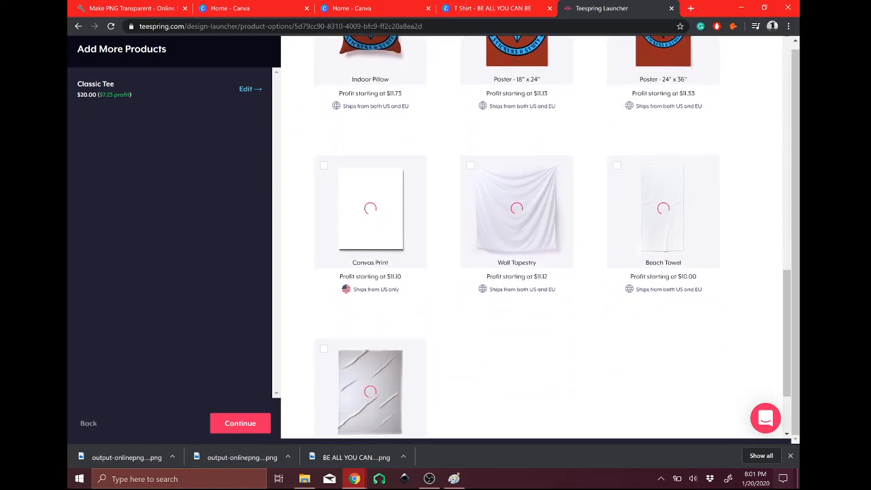
{"action": "scroll", "coordinate": [536, 236], "scroll_direction": "down", "scroll_amount": 1}
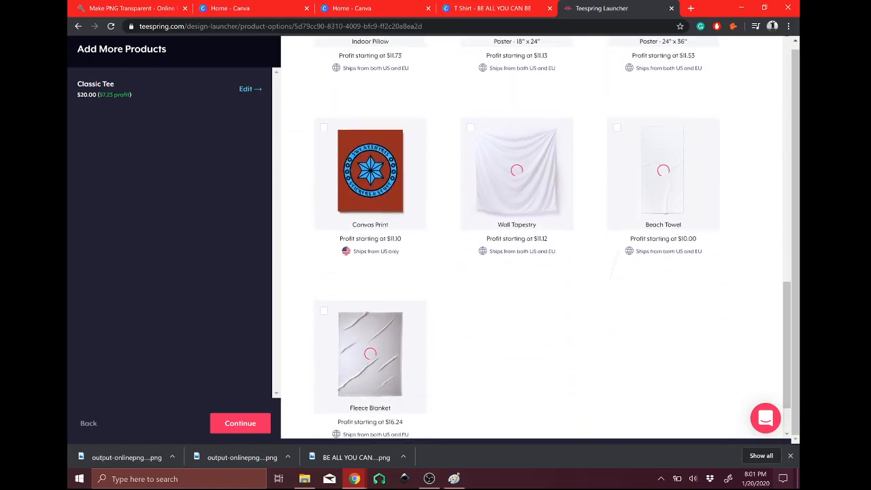
{"action": "scroll", "coordinate": [536, 235], "scroll_direction": "up", "scroll_amount": 5}
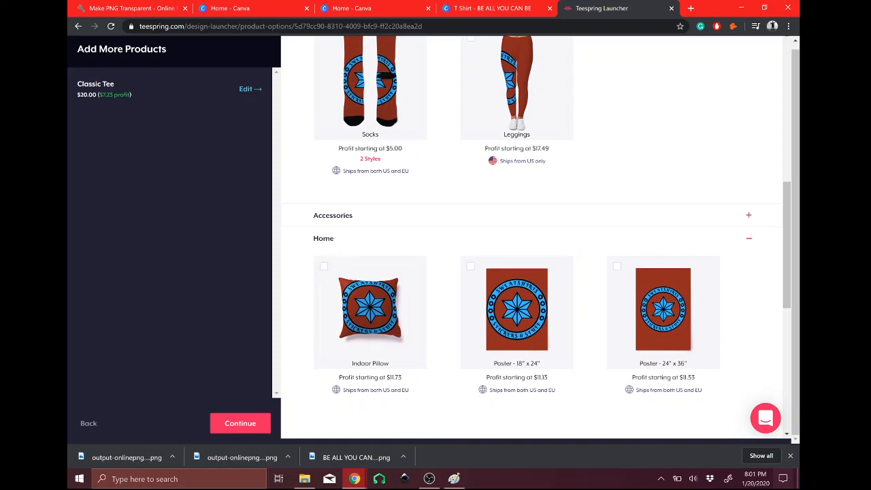
- Add the Indoor Pillow to the products and open its design for editing
{"action": "left_click", "coordinate": [367, 306]}
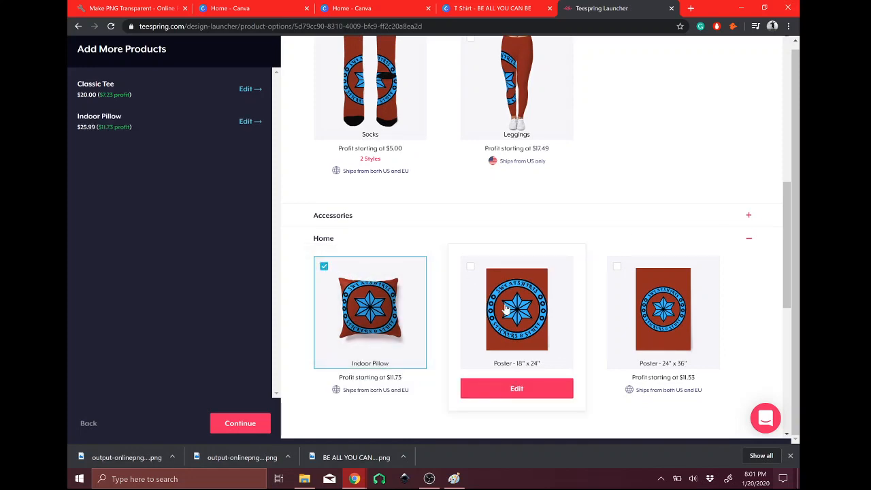
{"action": "left_click", "coordinate": [371, 389]}
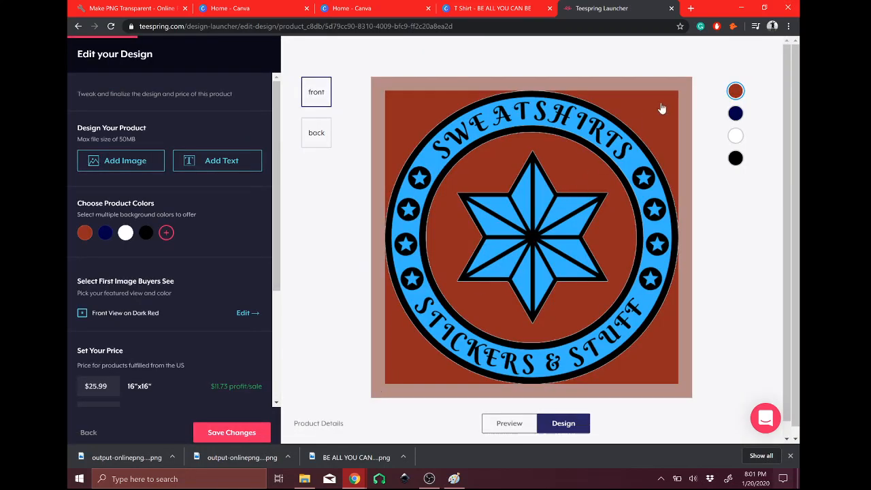
- Shrink the pillow's front logo to about 19.24 × 19.24 inches and briefly preview the product
{"action": "left_click", "coordinate": [562, 208]}
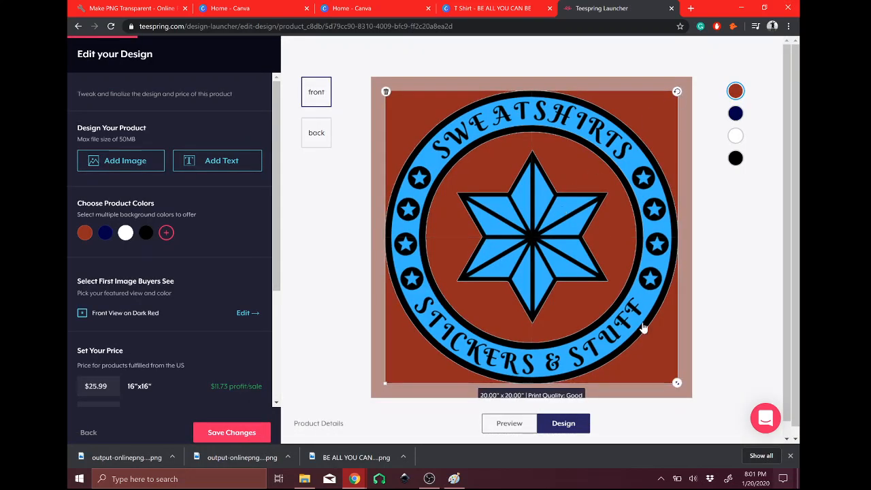
{"action": "left_click_drag", "start_coordinate": [675, 382], "coordinate": [667, 372]}
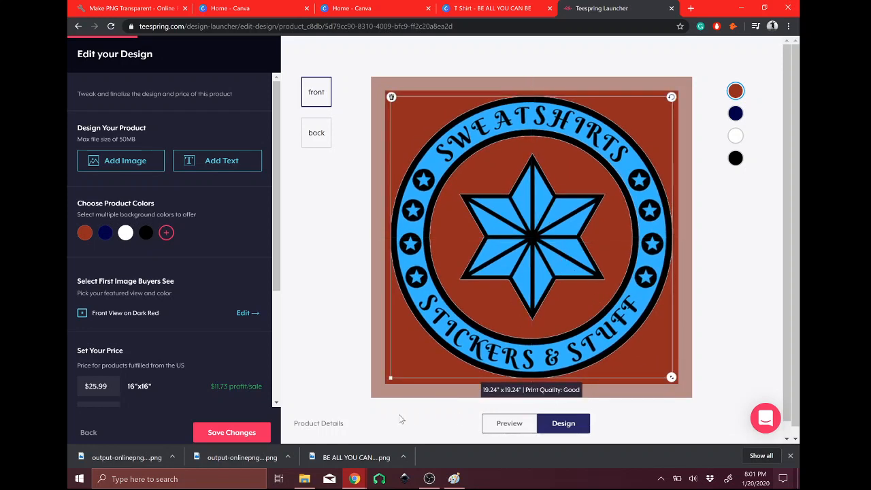
{"action": "left_click", "coordinate": [518, 423]}
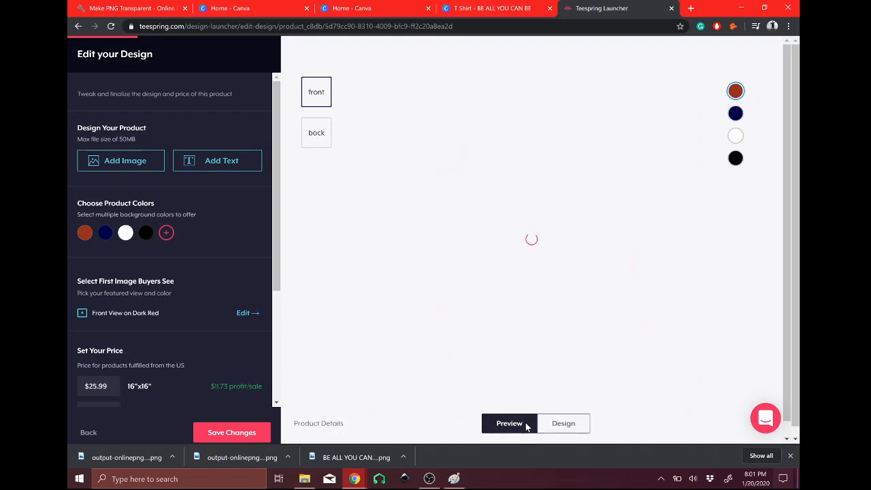
{"action": "left_click", "coordinate": [562, 422]}
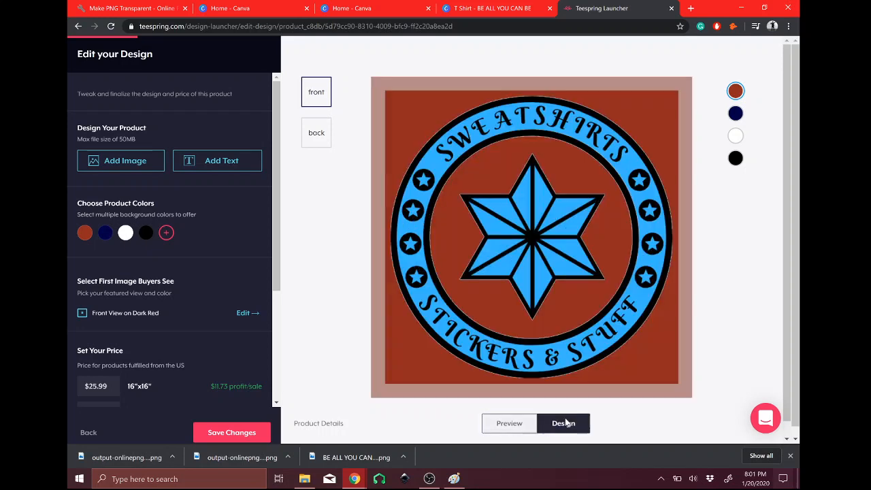
- Try the pillow logo at about 16.29 × 16.29 inches, centred, preview it, and return to the product selection without saving
{"action": "left_click", "coordinate": [475, 157]}
{"action": "left_click_drag", "start_coordinate": [675, 382], "coordinate": [637, 340]}
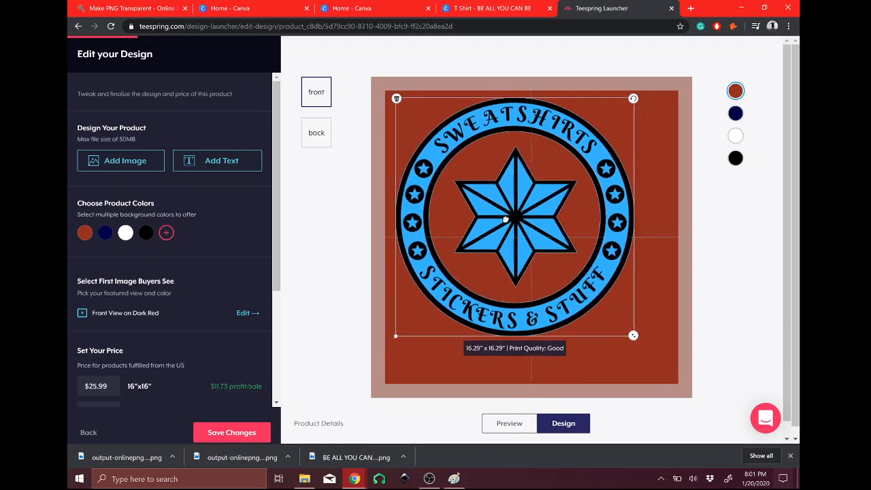
{"action": "left_click_drag", "start_coordinate": [505, 219], "coordinate": [521, 238]}
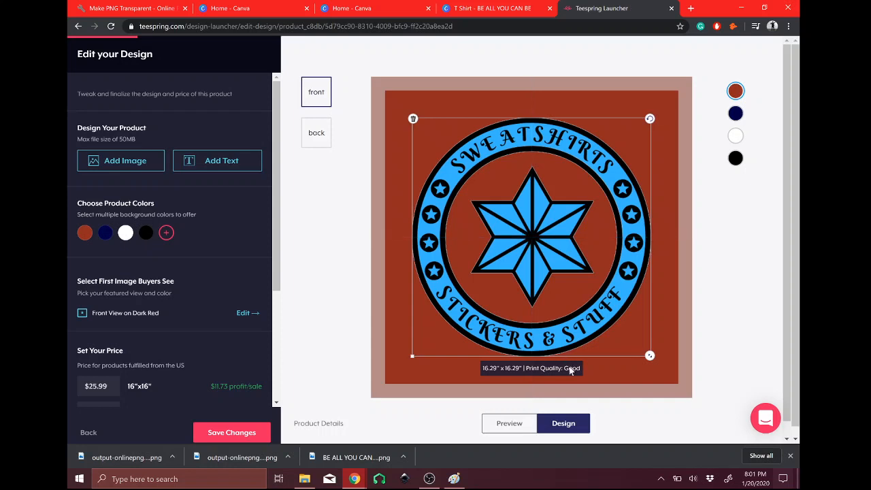
{"action": "left_click", "coordinate": [509, 423]}
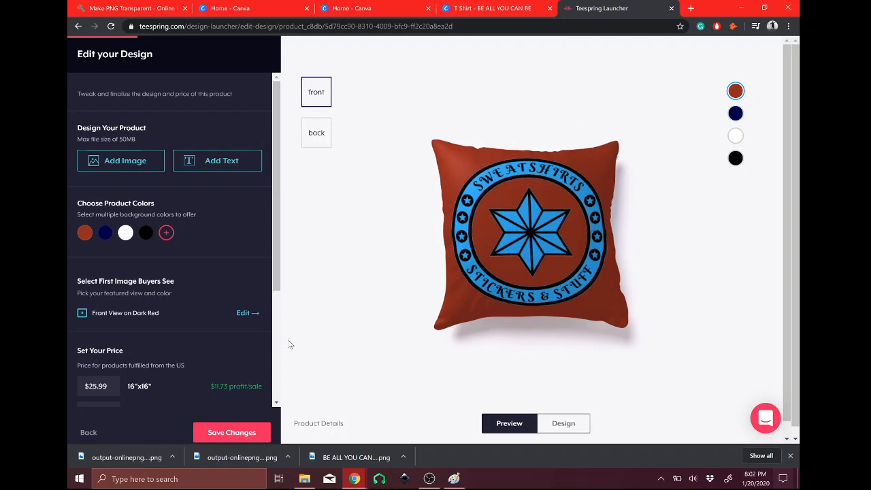
{"action": "mouse_move", "coordinate": [434, 480]}
{"action": "left_click", "coordinate": [89, 431]}
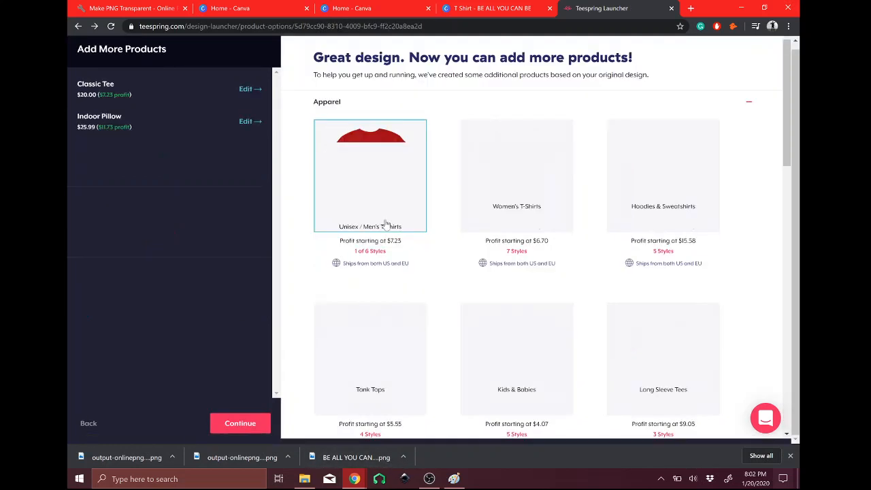
{"action": "left_click", "coordinate": [429, 478]}
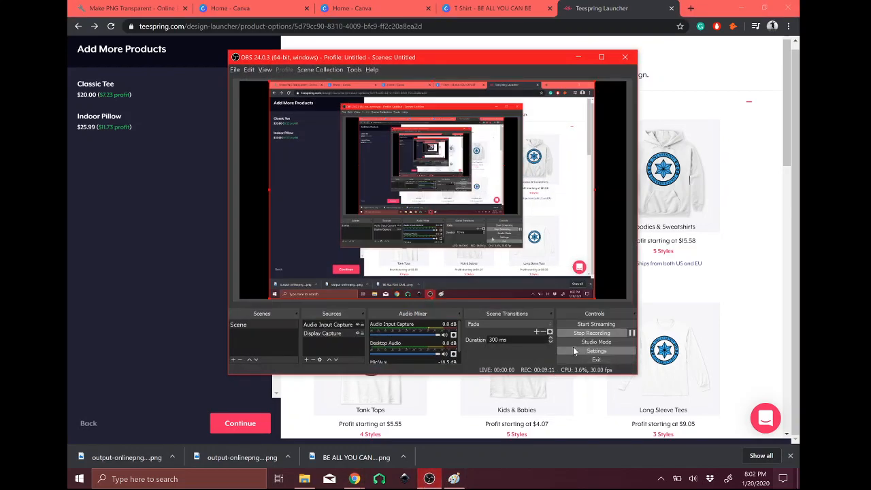